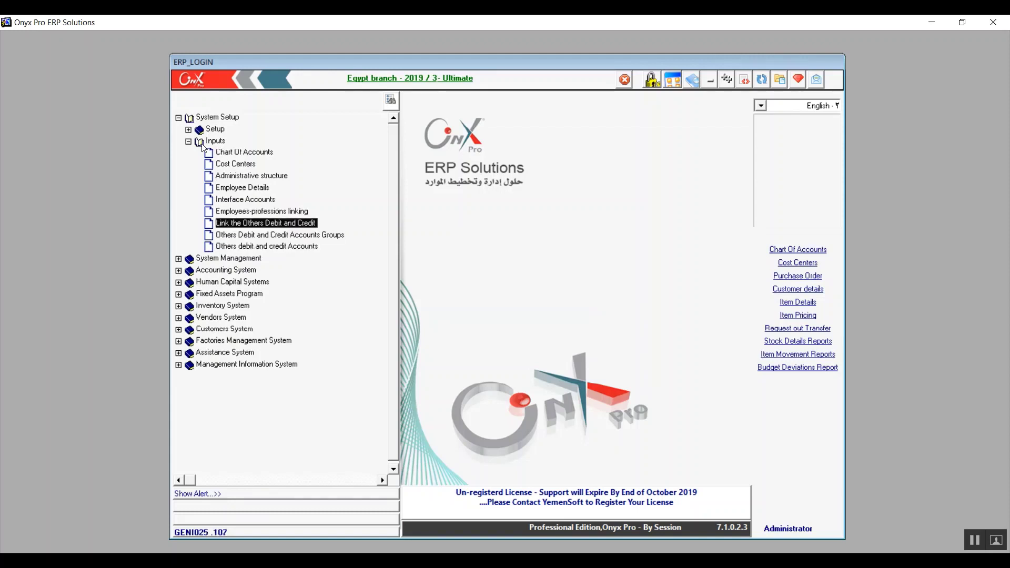
Step: Open the Chart Of Accounts screen from the System Setup inputs
{"action": "key", "text": "Up"}
{"action": "key", "text": "Up"}
{"action": "key", "text": "Up"}
{"action": "key", "text": "Up"}
{"action": "key", "text": "Up"}
{"action": "key", "text": "Up"}
{"action": "key", "text": "Up"}
{"action": "key", "text": "Up"}
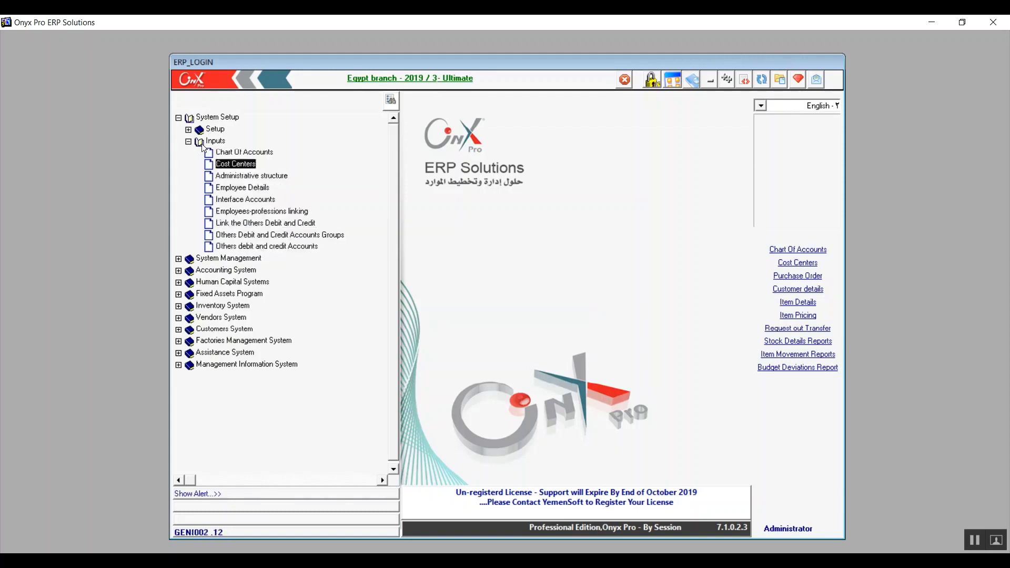
{"action": "key", "text": "Return"}
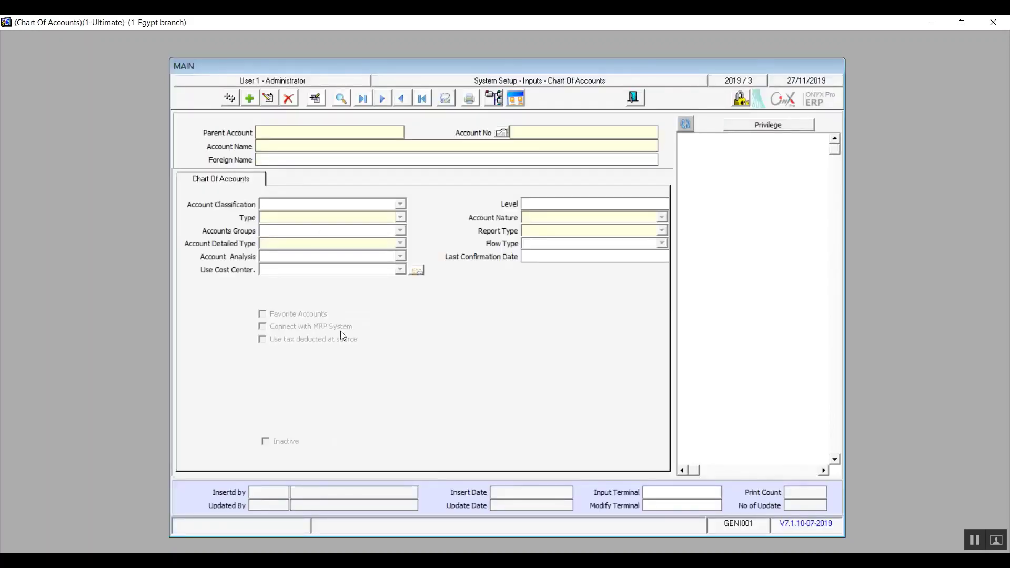
Step: Start a new record in the chart of accounts and open its Import From Excell shortcut
{"action": "left_click", "coordinate": [250, 98]}
{"action": "left_click", "coordinate": [516, 98]}
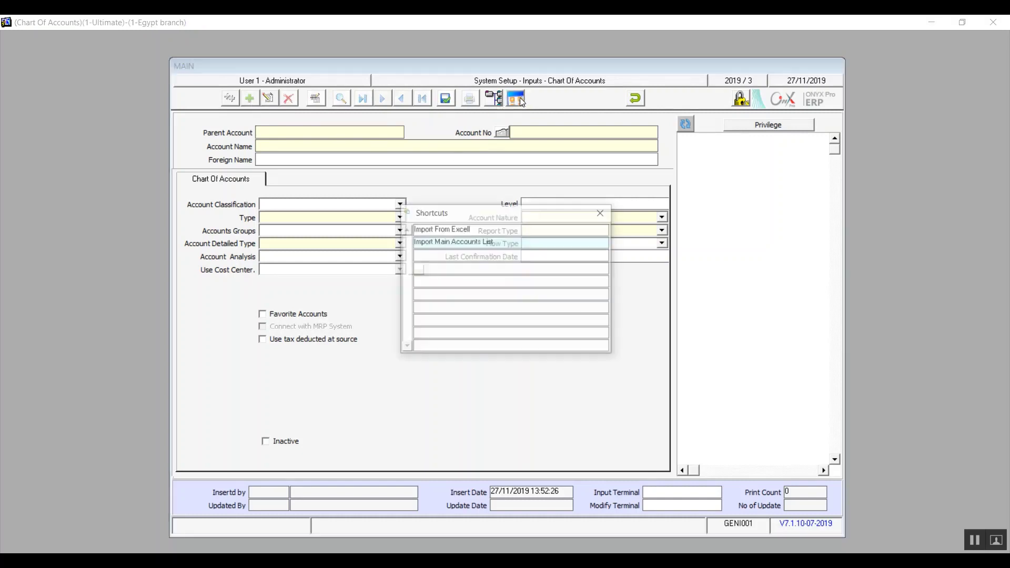
{"action": "double_click", "coordinate": [446, 229]}
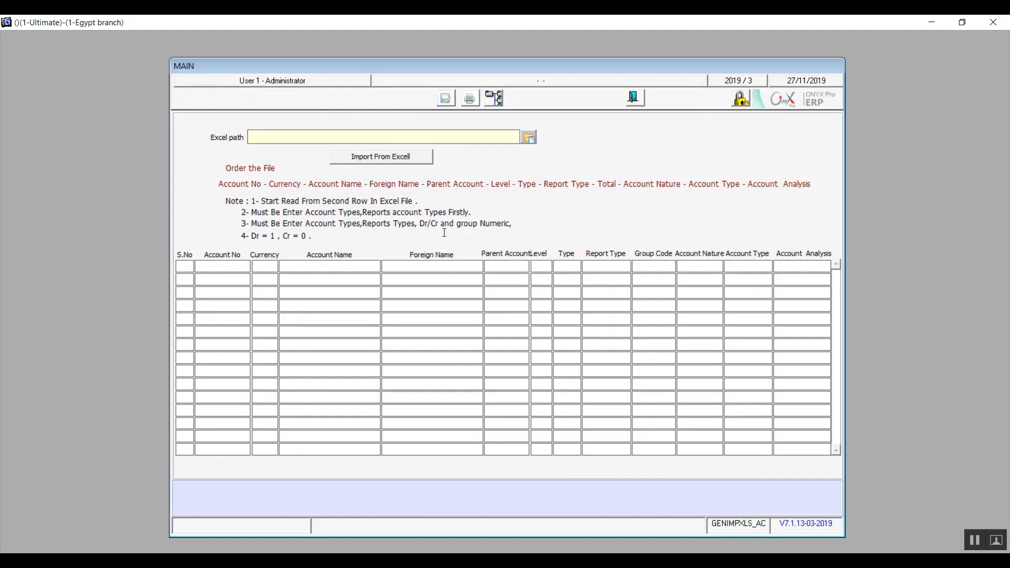
Step: Set the Excel path to EXCEL.EXE in the Office15 folder
{"action": "left_click", "coordinate": [529, 137]}
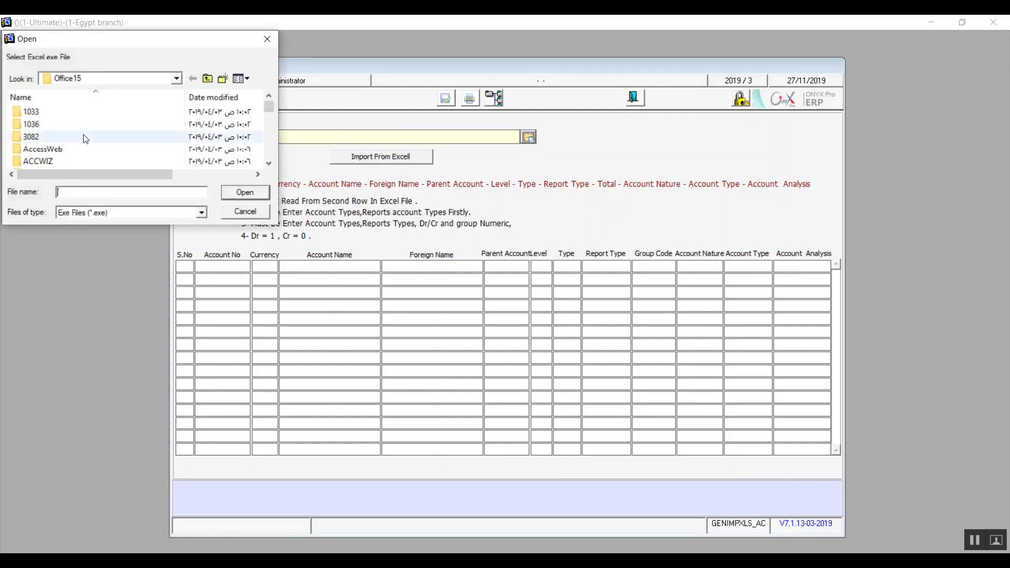
{"action": "type", "text": "excel"}
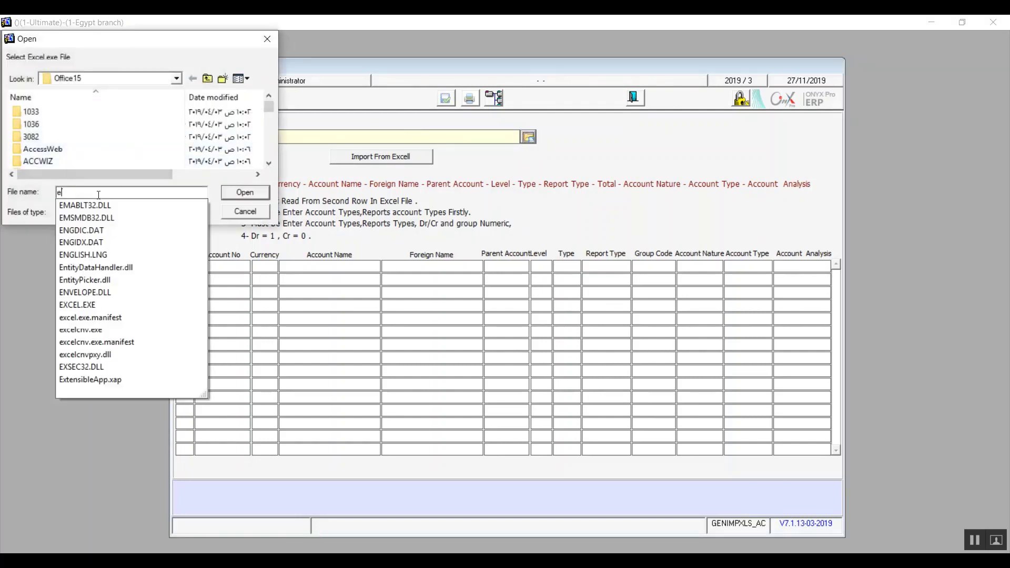
{"action": "key", "text": "Down"}
{"action": "key", "text": "Return"}
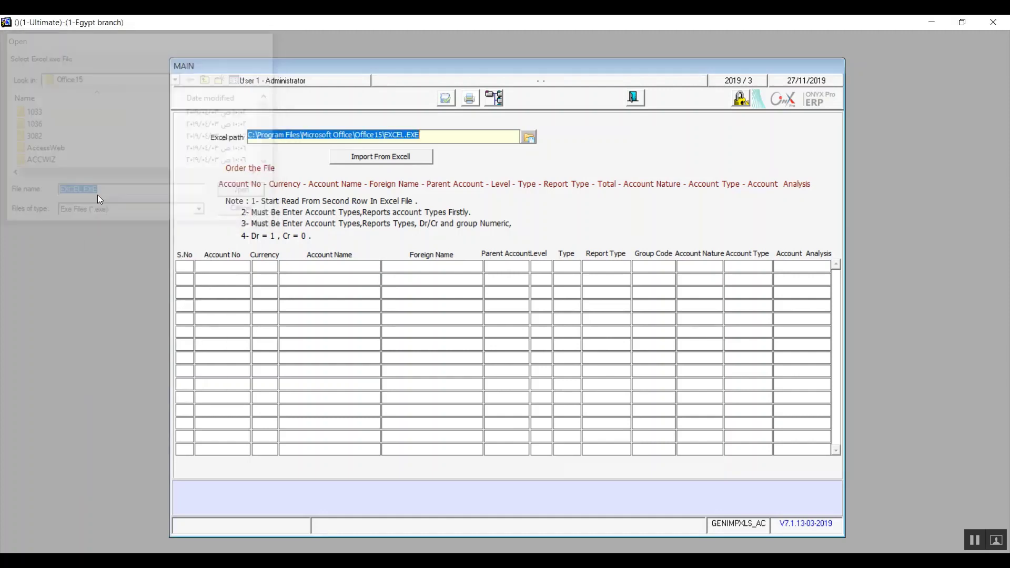
Step: Import the accounts from the Excel file Chart Of Accounts 2019 on the Desktop
{"action": "left_click", "coordinate": [420, 159]}
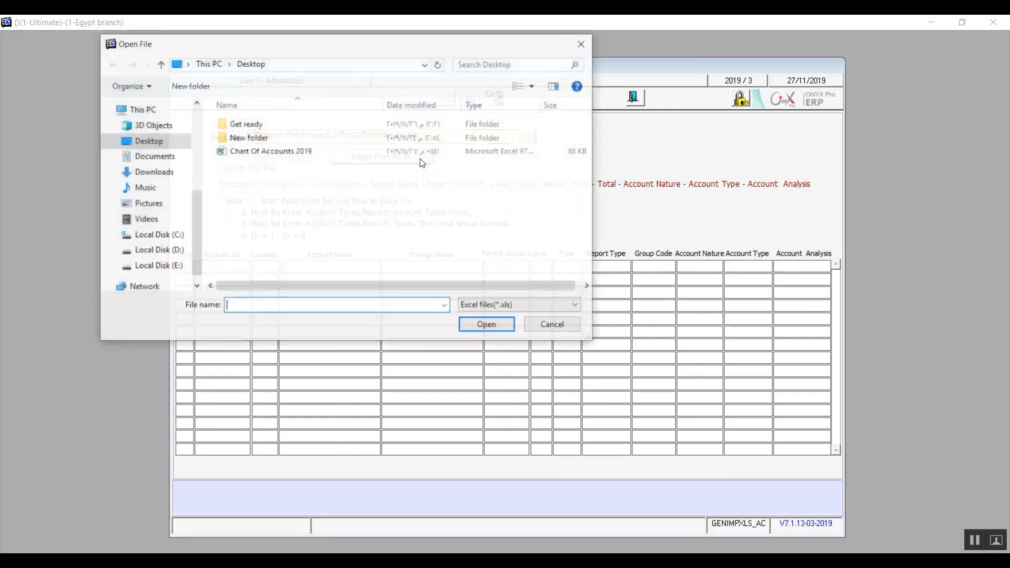
{"action": "left_click", "coordinate": [284, 151]}
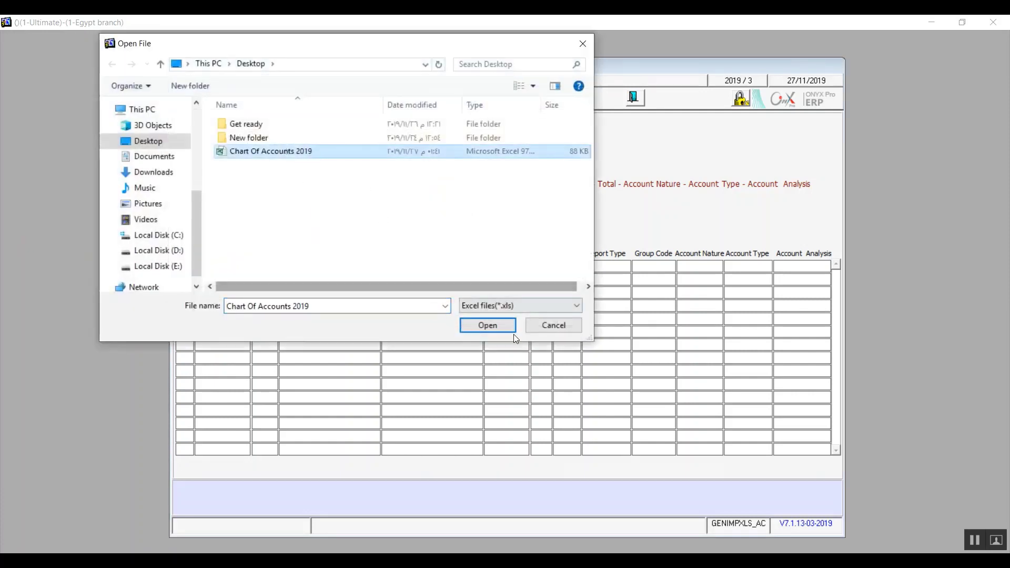
{"action": "left_click", "coordinate": [497, 329]}
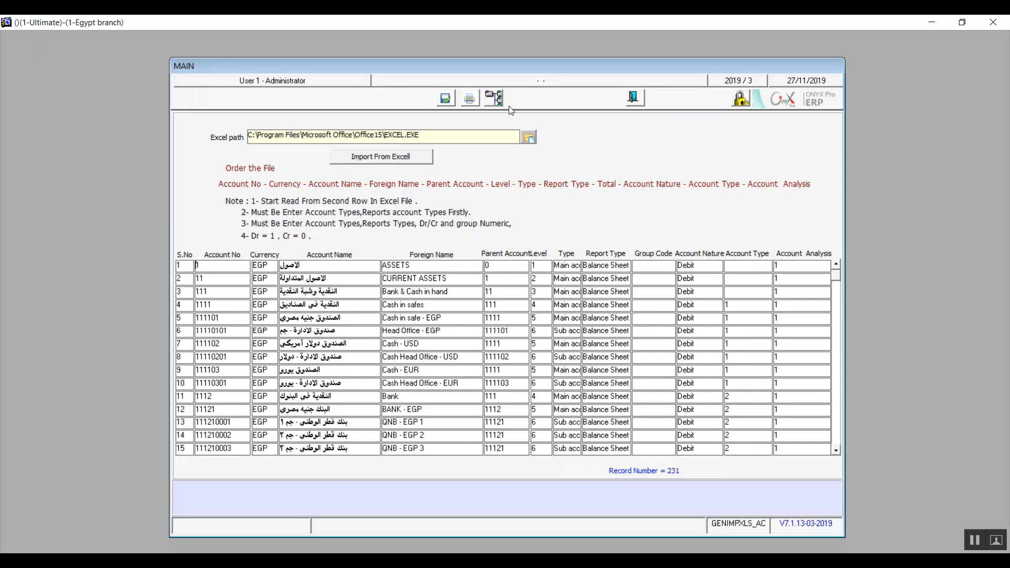
Step: Save the imported accounts, return to the Chart Of Accounts screen and refresh the account tree
{"action": "left_click", "coordinate": [444, 99]}
{"action": "left_click", "coordinate": [635, 97]}
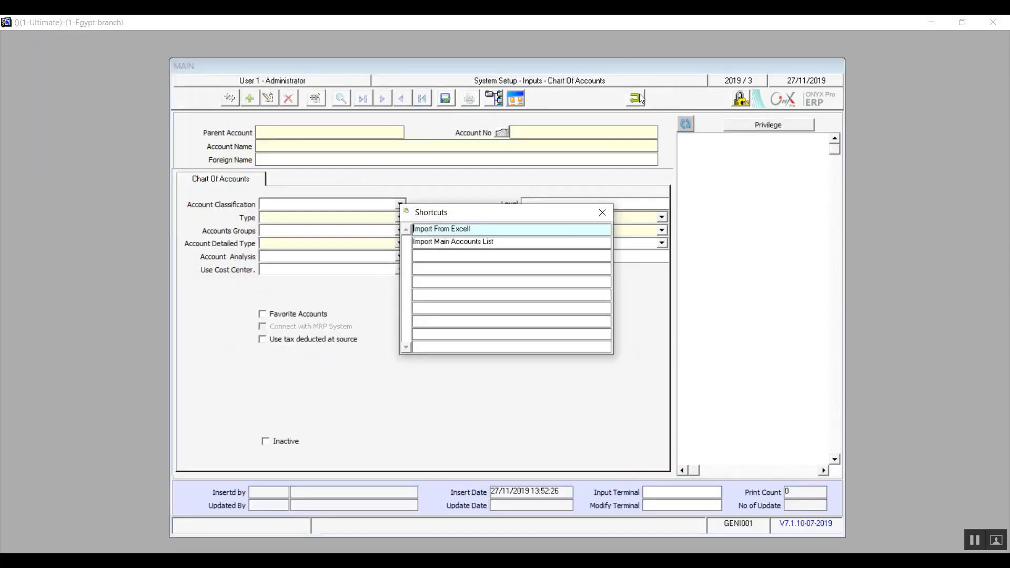
{"action": "left_click", "coordinate": [603, 211]}
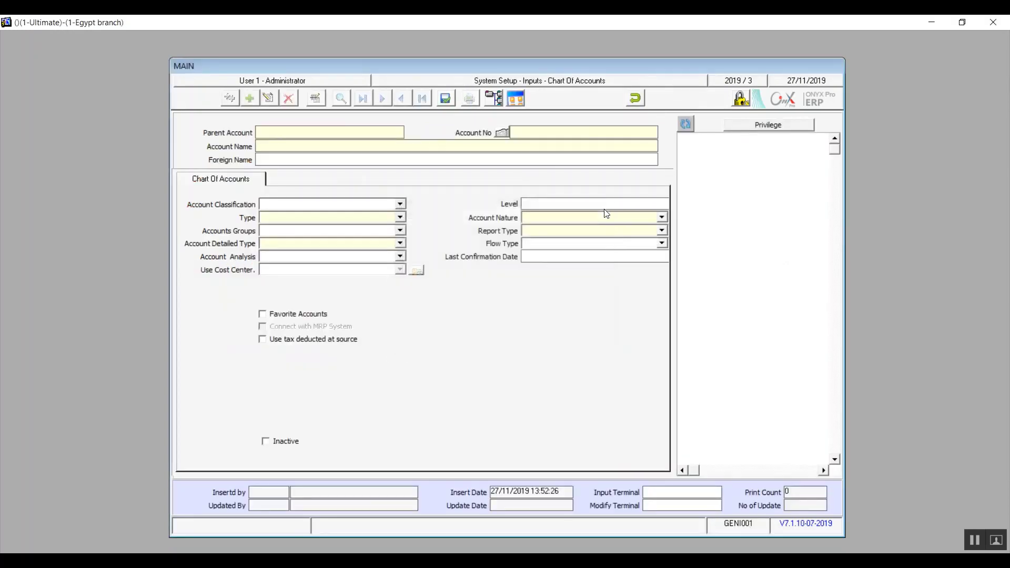
{"action": "left_click", "coordinate": [689, 124]}
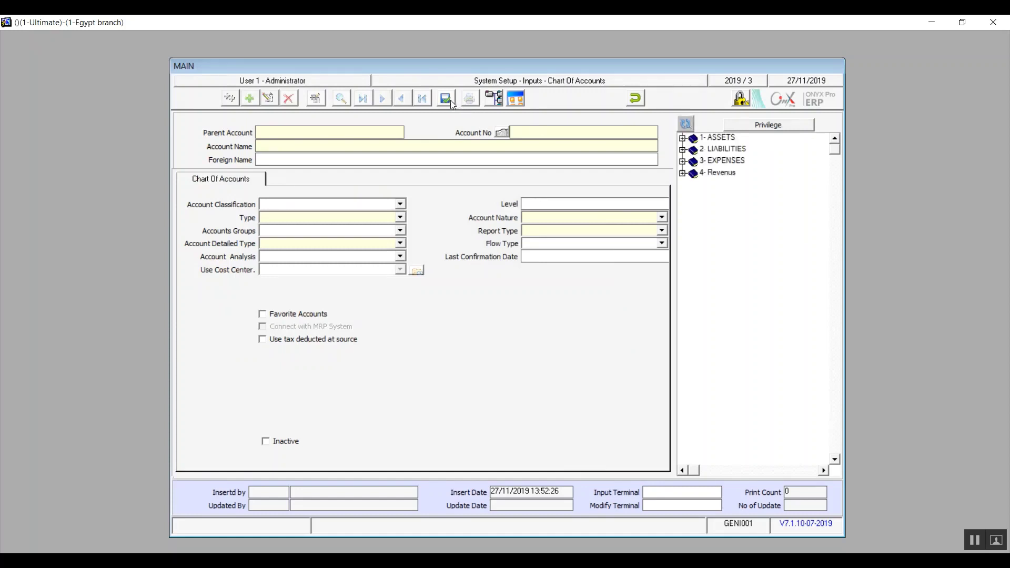
Step: Cancel the blank account record that is still open for entry
{"action": "left_click", "coordinate": [639, 101]}
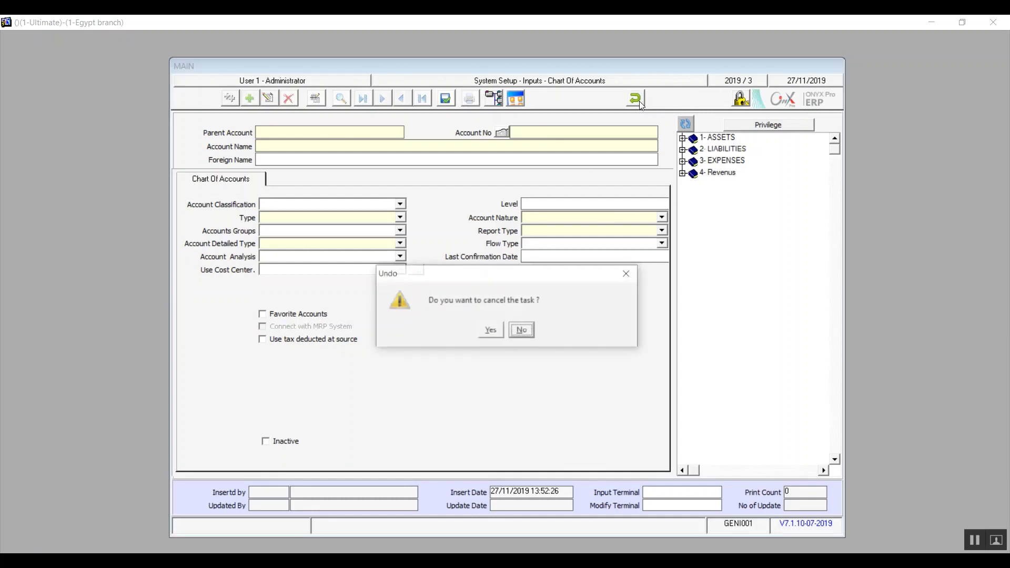
{"action": "left_click", "coordinate": [518, 328]}
{"action": "left_click", "coordinate": [445, 98]}
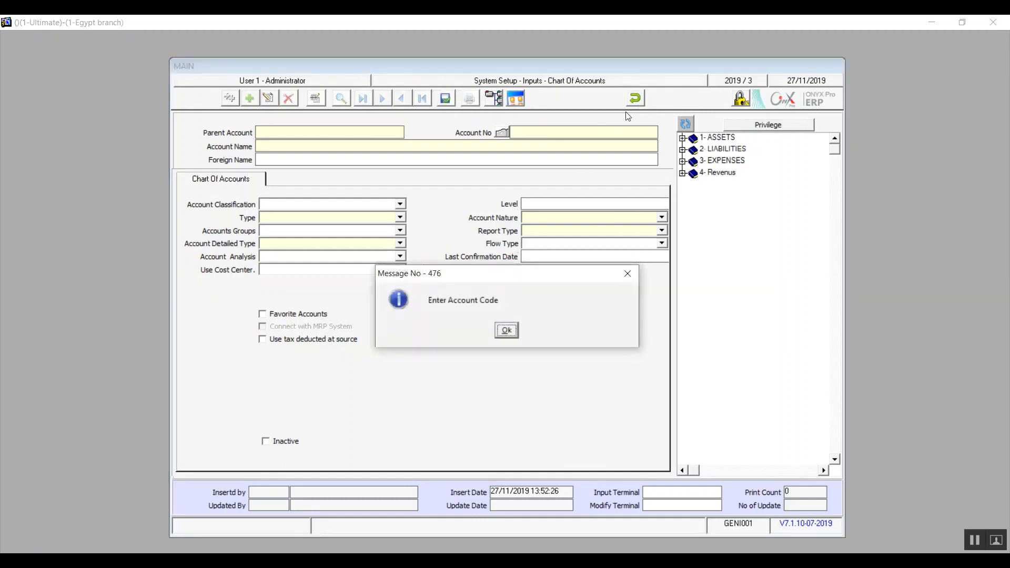
{"action": "left_click", "coordinate": [507, 330]}
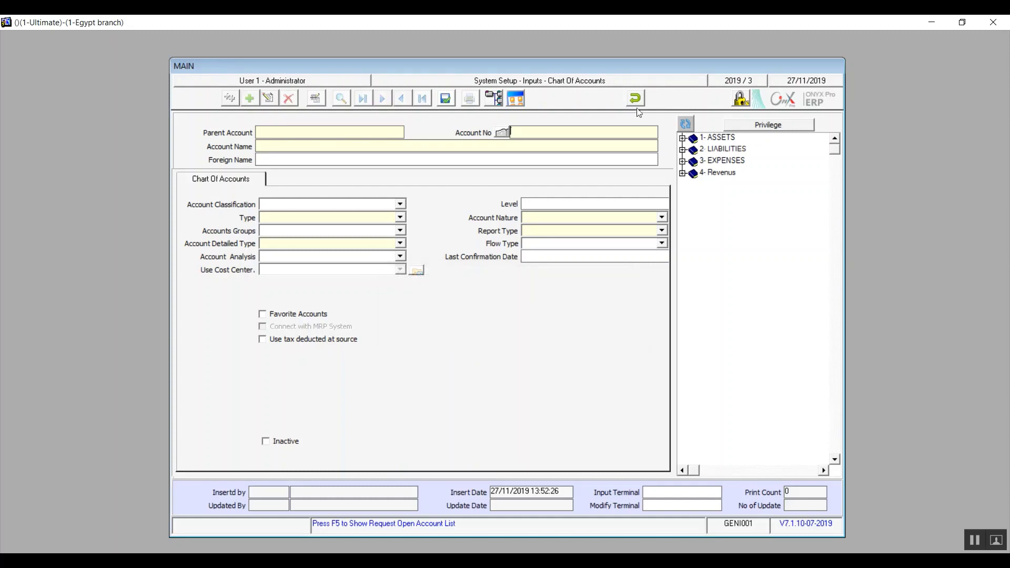
{"action": "left_click", "coordinate": [636, 100]}
{"action": "left_click", "coordinate": [500, 329]}
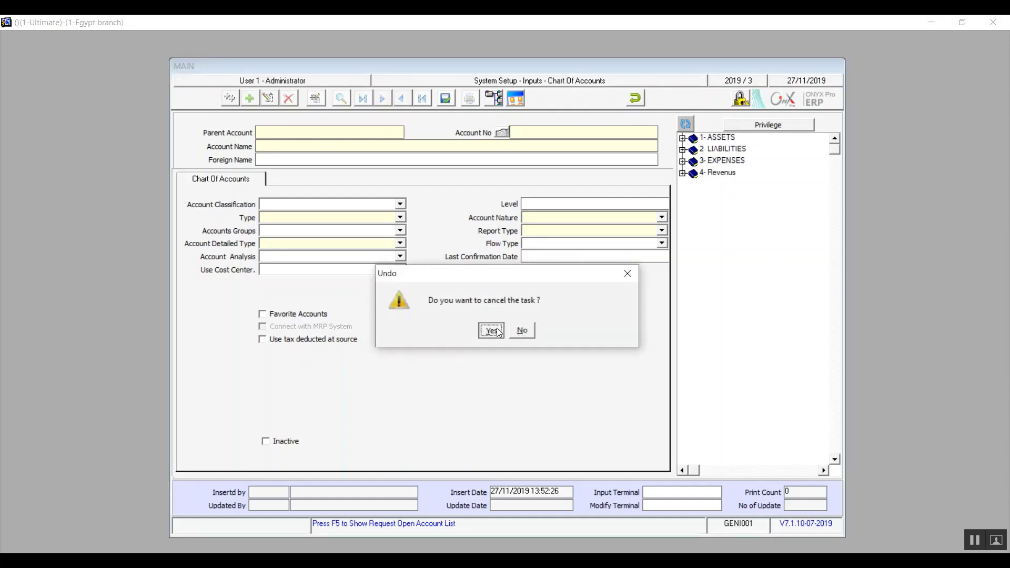
Step: Add a new account under parent account 0 and try to set its account code to 1
{"action": "left_click", "coordinate": [249, 100]}
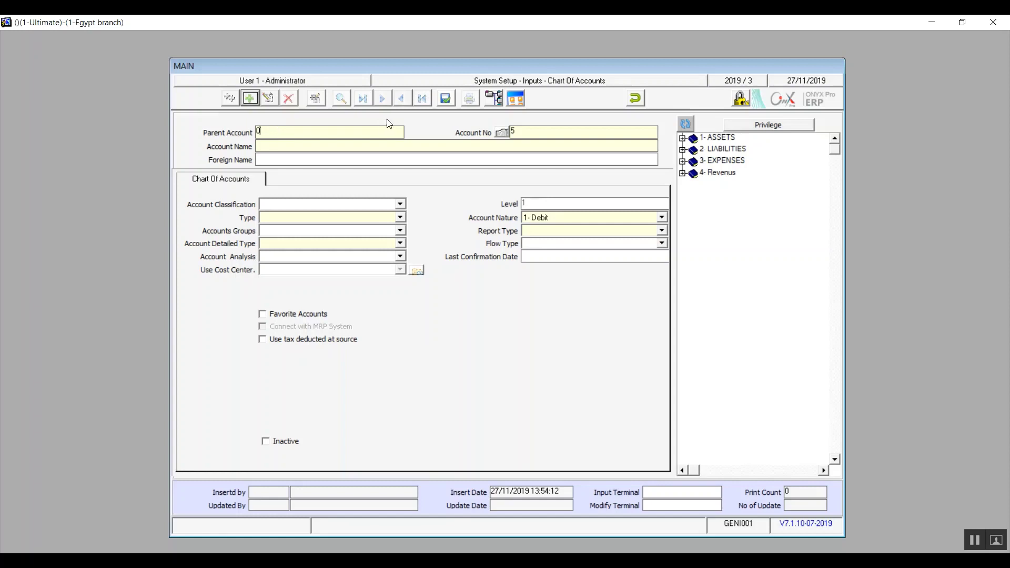
{"action": "left_click", "coordinate": [522, 131]}
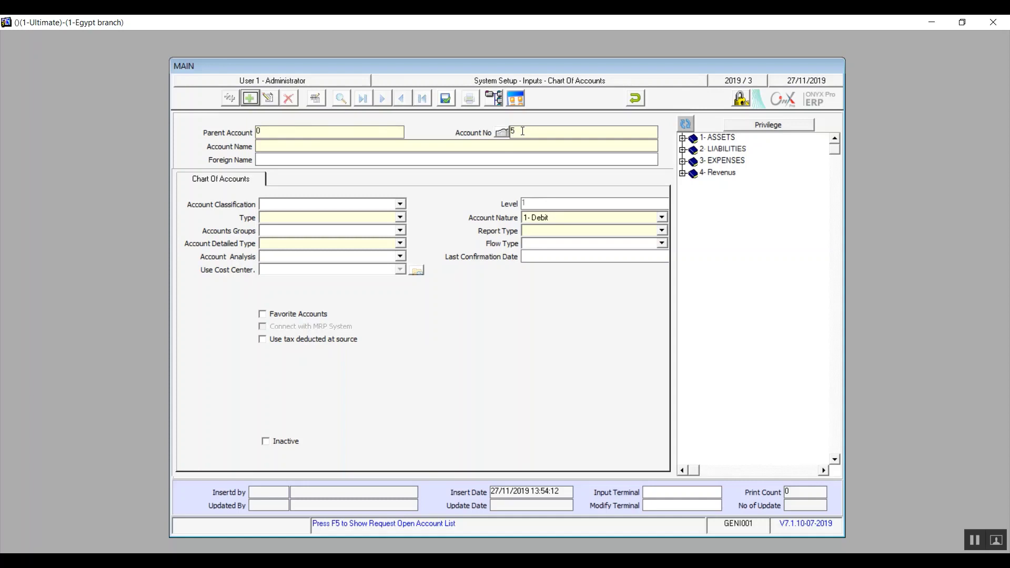
{"action": "key", "text": "BackSpace"}
{"action": "type", "text": "1"}
{"action": "left_click", "coordinate": [408, 143]}
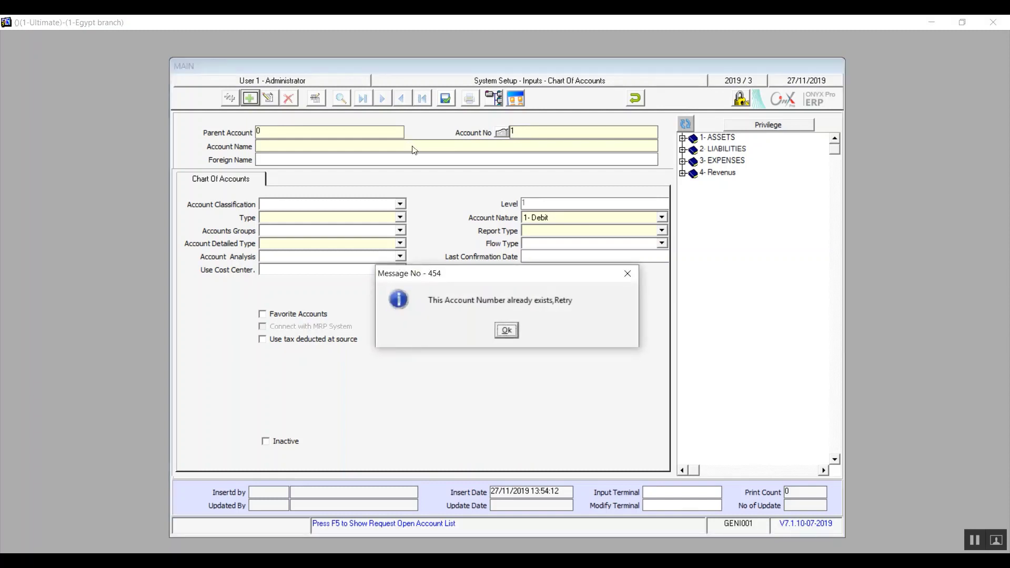
{"action": "left_click", "coordinate": [505, 331]}
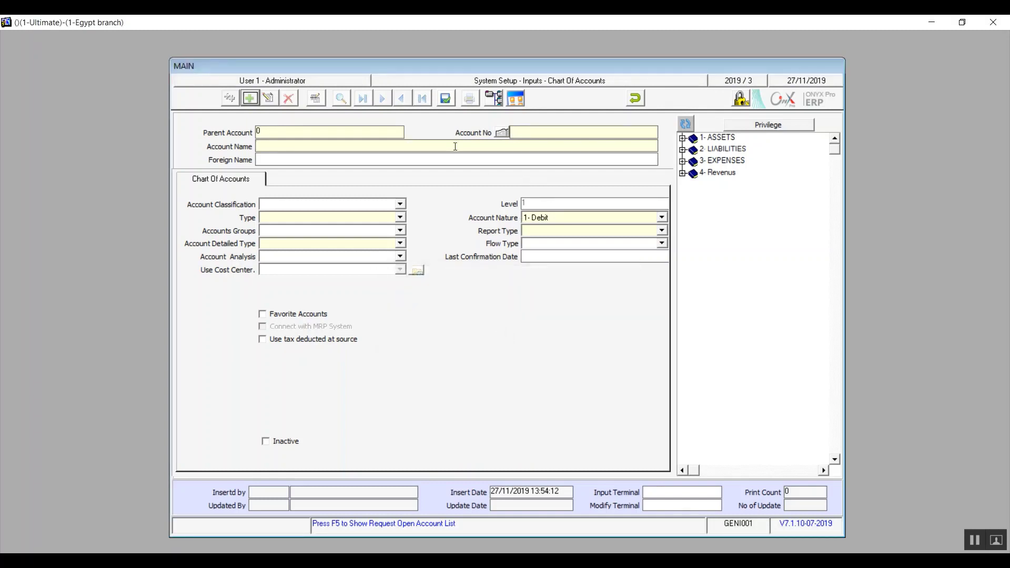
Step: Check which choices the Account Classification field offers for the new account
{"action": "left_click", "coordinate": [360, 145]}
{"action": "left_click", "coordinate": [400, 215]}
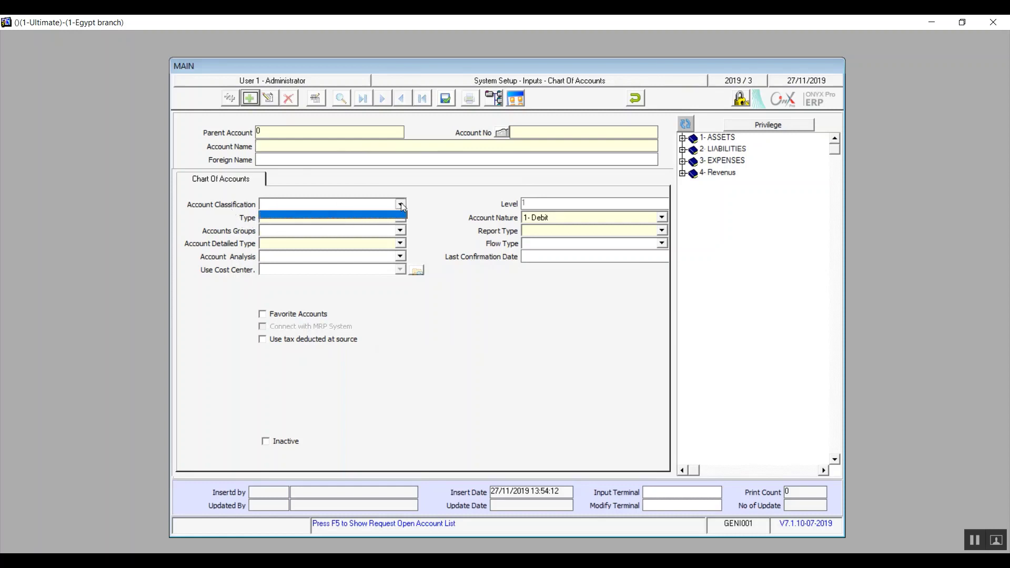
{"action": "left_click", "coordinate": [351, 220]}
{"action": "left_click", "coordinate": [349, 219]}
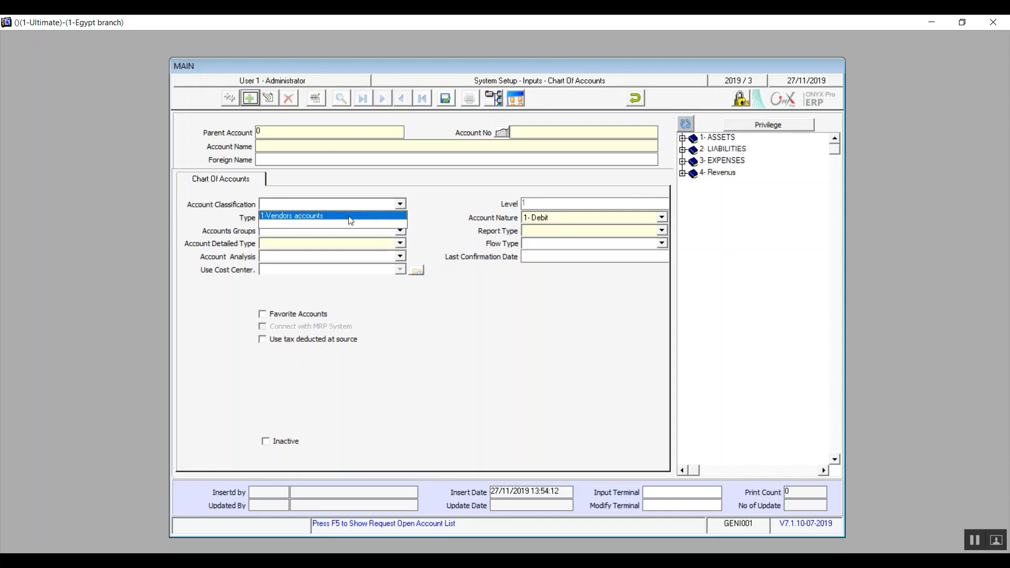
{"action": "left_click", "coordinate": [401, 206]}
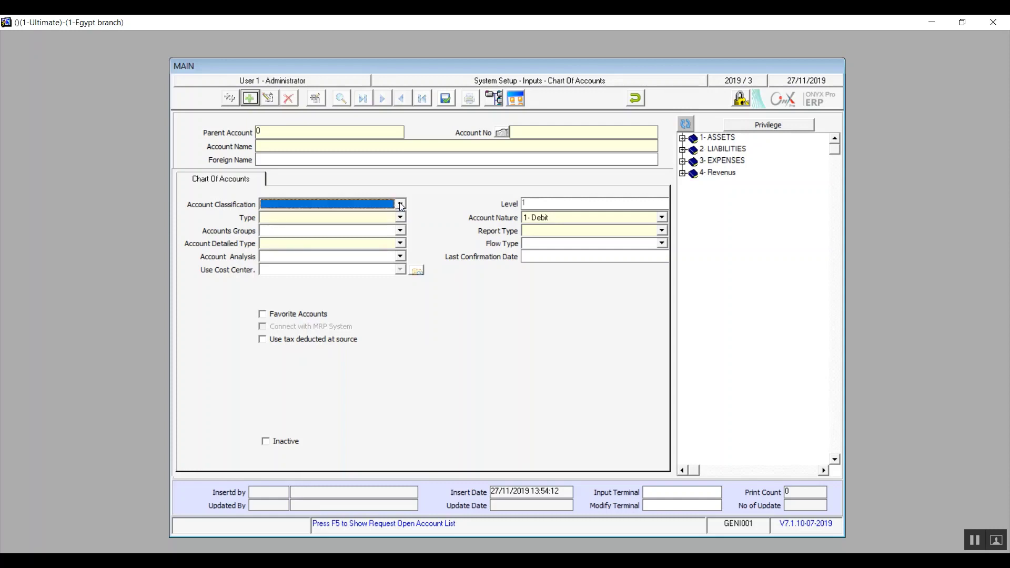
Step: Set the account's Type to 1-Main accounts, and change it to 2-Sub accounts
{"action": "left_click", "coordinate": [404, 219]}
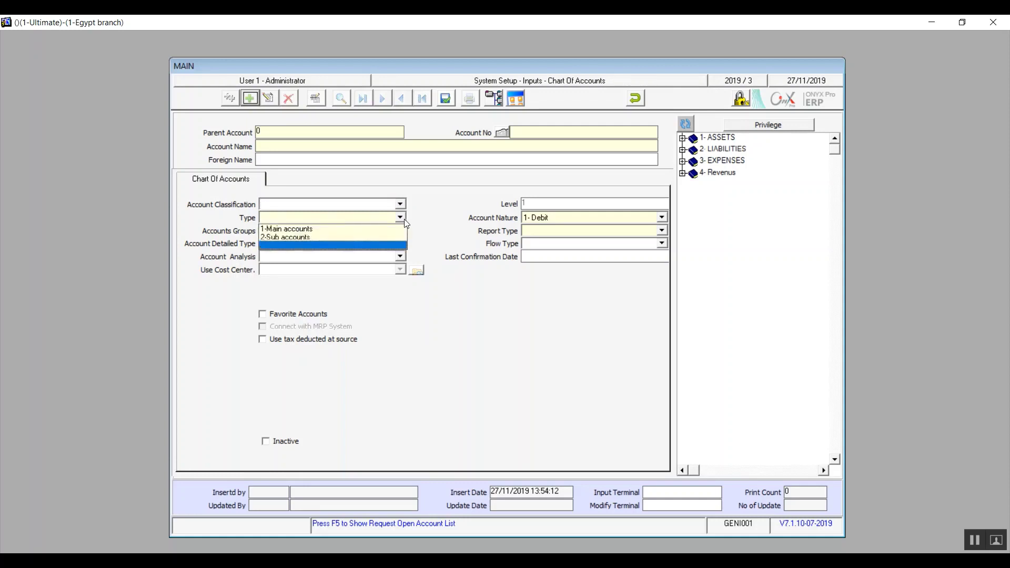
{"action": "left_click", "coordinate": [344, 230]}
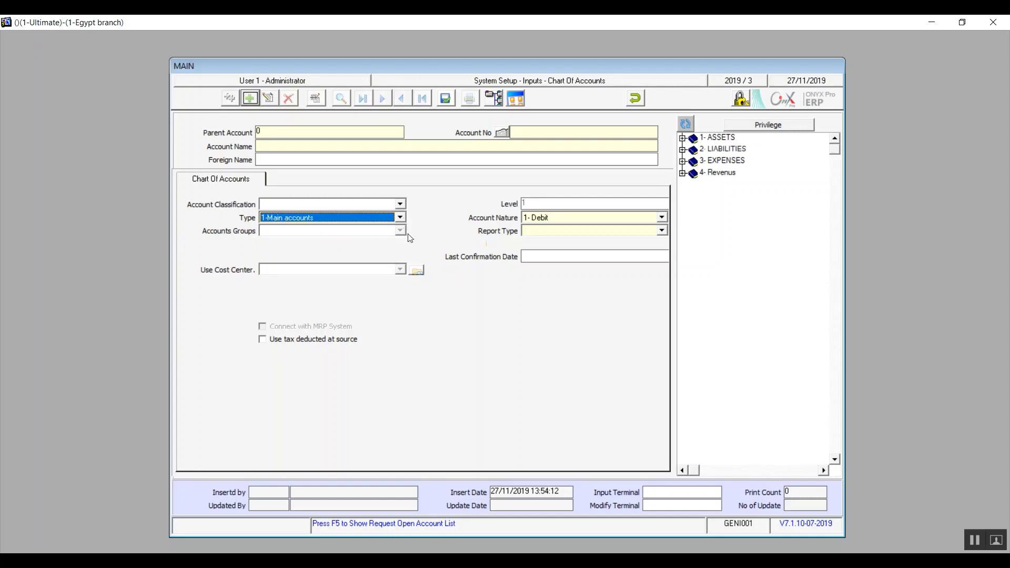
{"action": "left_click", "coordinate": [400, 217]}
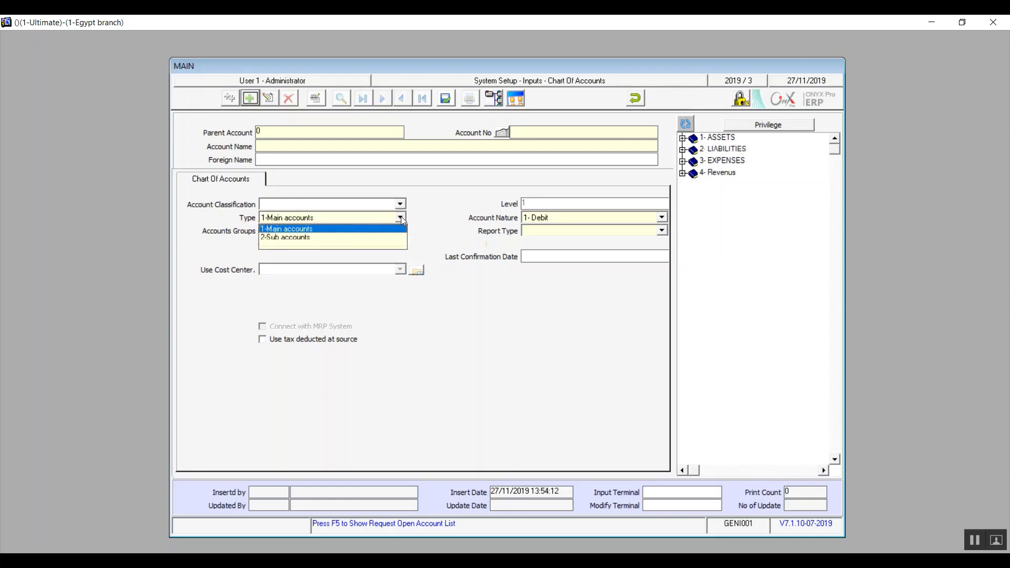
{"action": "left_click", "coordinate": [342, 242]}
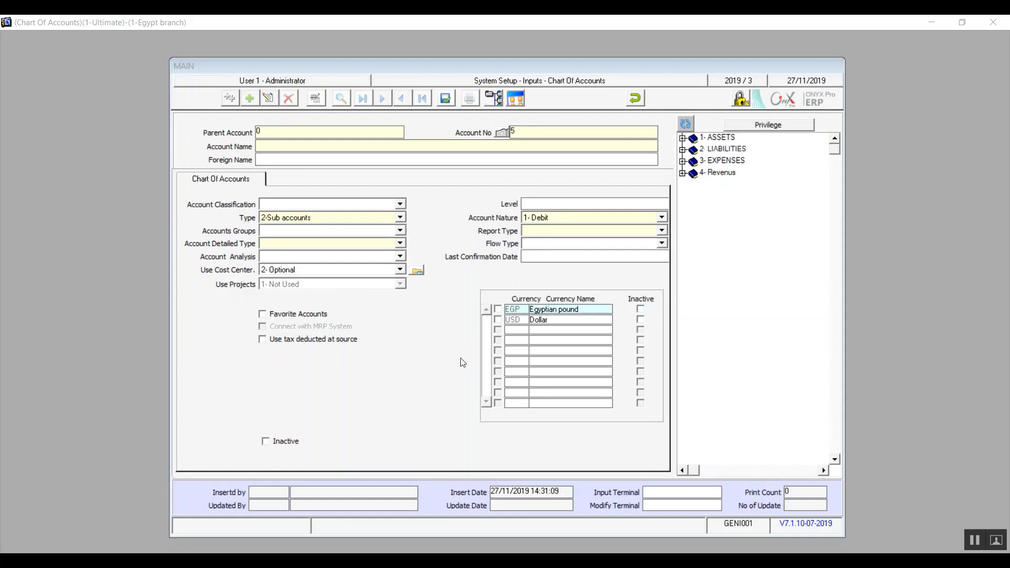
{"action": "key", "text": "F2"}
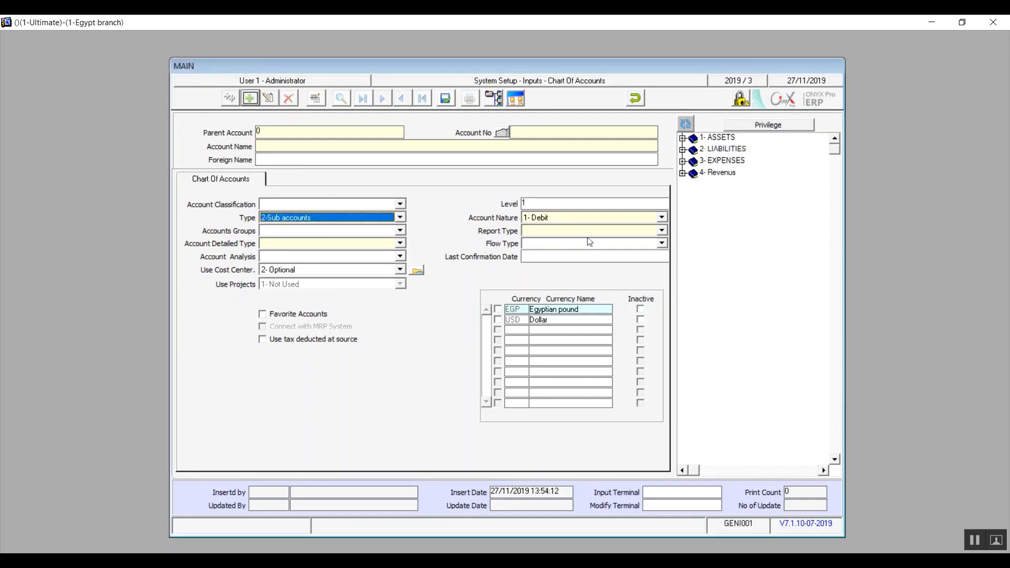
Step: Check the available Flow Type and Accounts Groups options without choosing any
{"action": "left_click", "coordinate": [662, 244]}
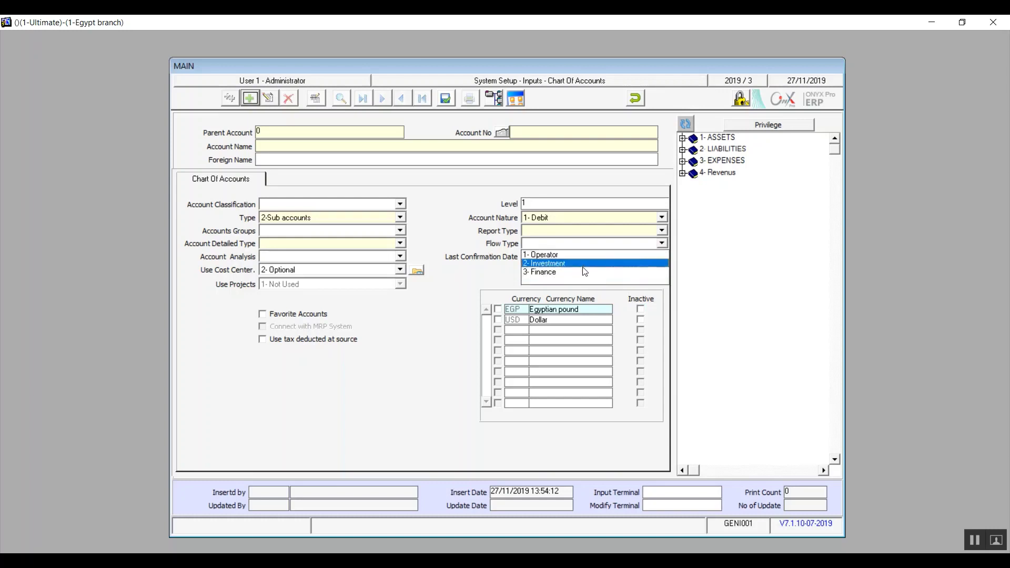
{"action": "left_click", "coordinate": [633, 282]}
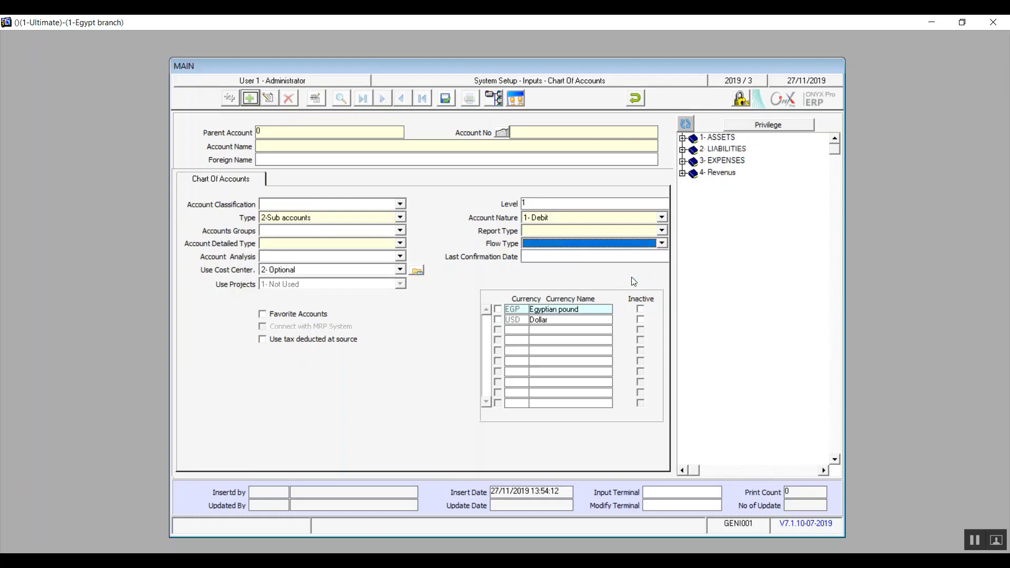
{"action": "left_click", "coordinate": [399, 231]}
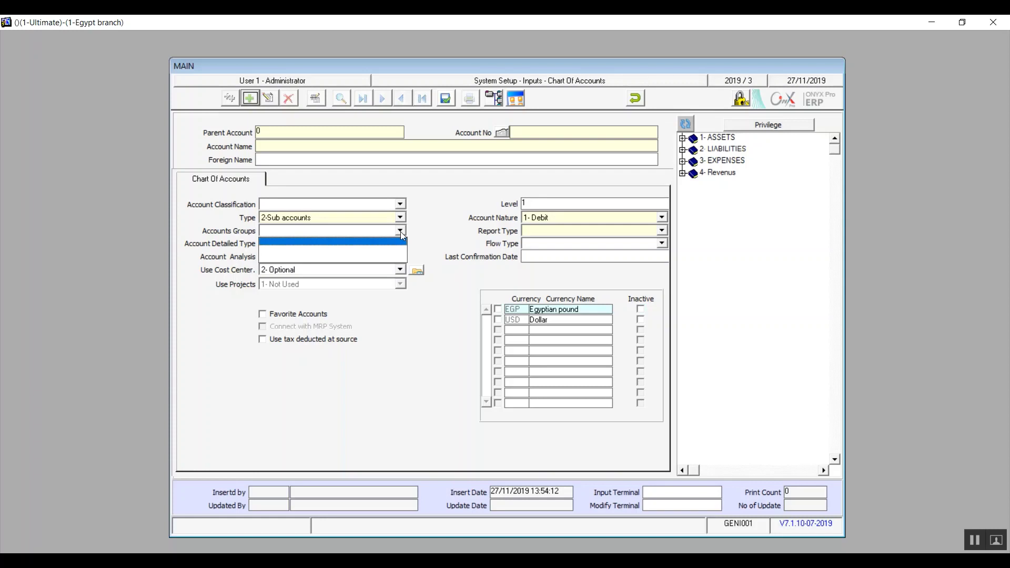
{"action": "left_click", "coordinate": [401, 235]}
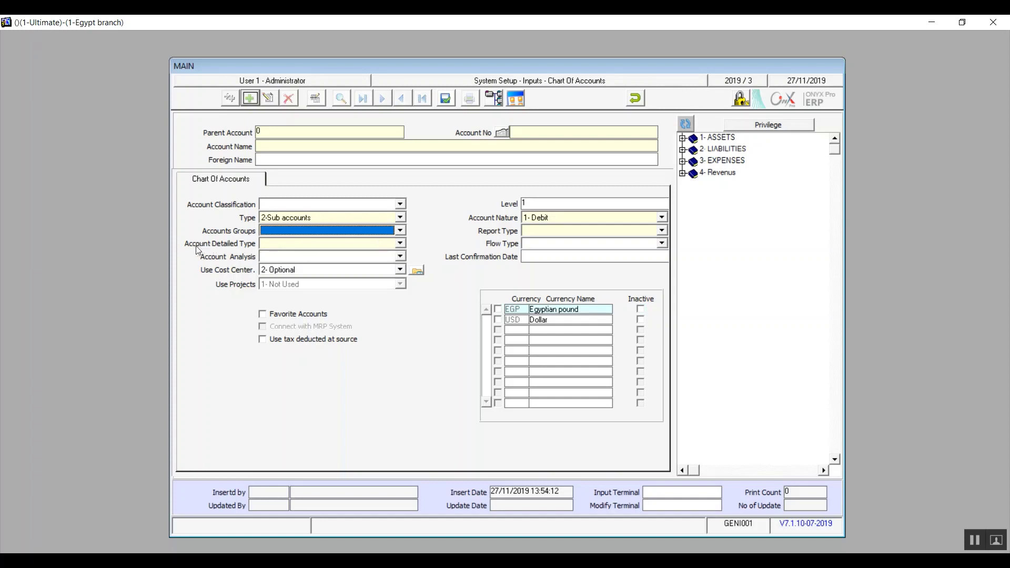
Step: Set the new account's Account Detailed Type to 2- Bank
{"action": "left_click", "coordinate": [400, 244]}
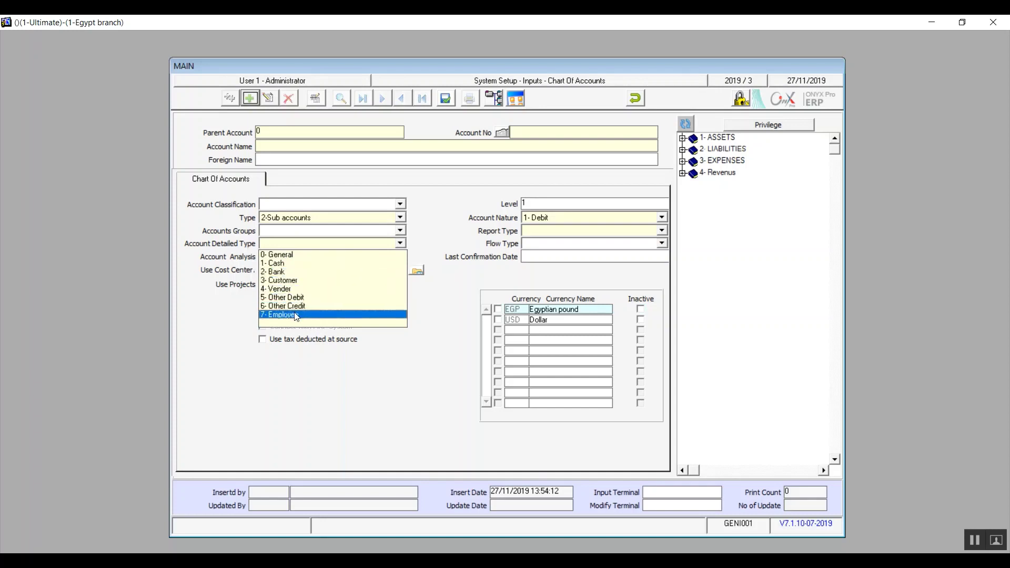
{"action": "left_click", "coordinate": [283, 273]}
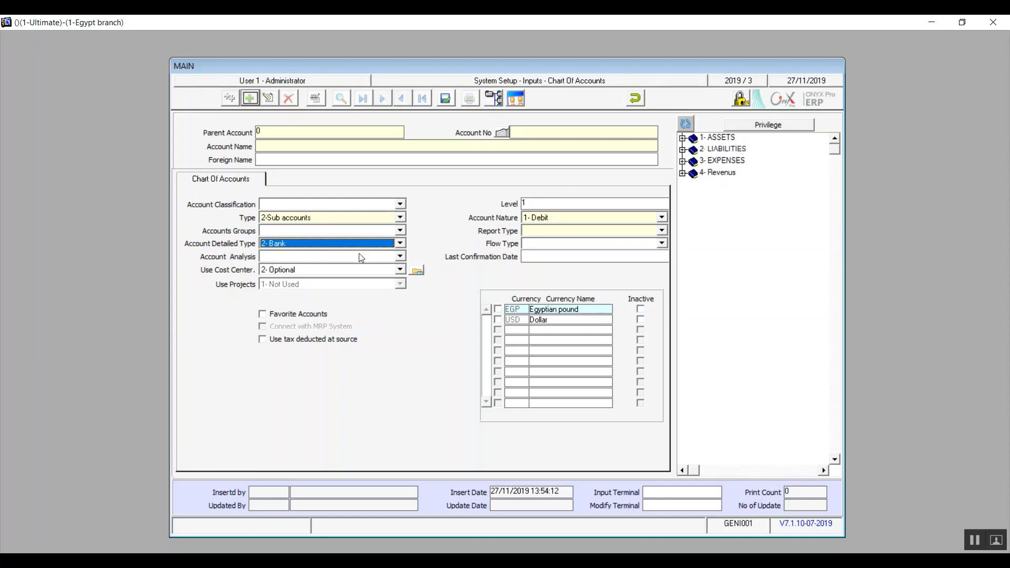
Step: Set the new account's Account Analysis to 122-Banks
{"action": "left_click", "coordinate": [400, 258]}
{"action": "left_click", "coordinate": [401, 257]}
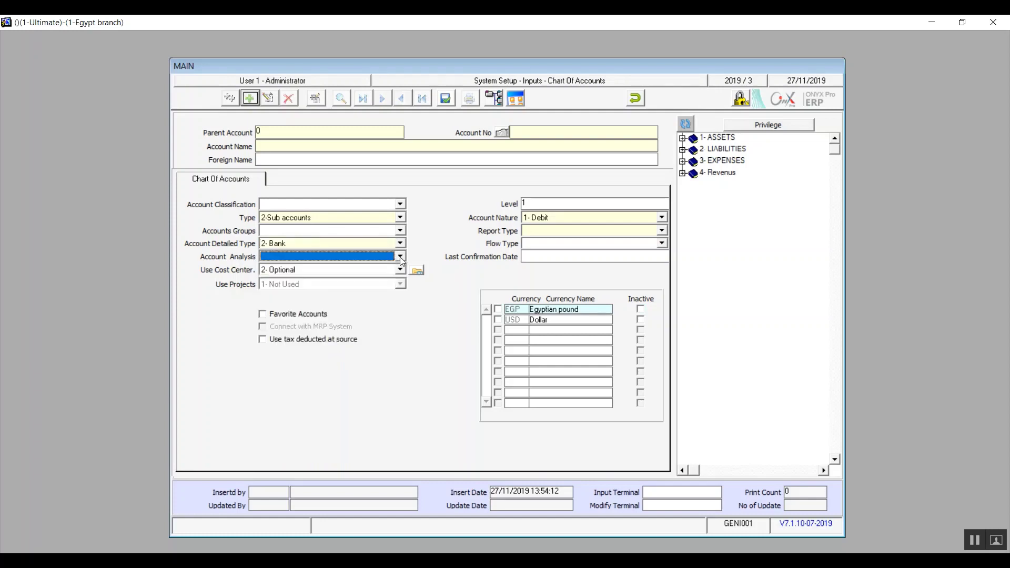
{"action": "left_click", "coordinate": [401, 258]}
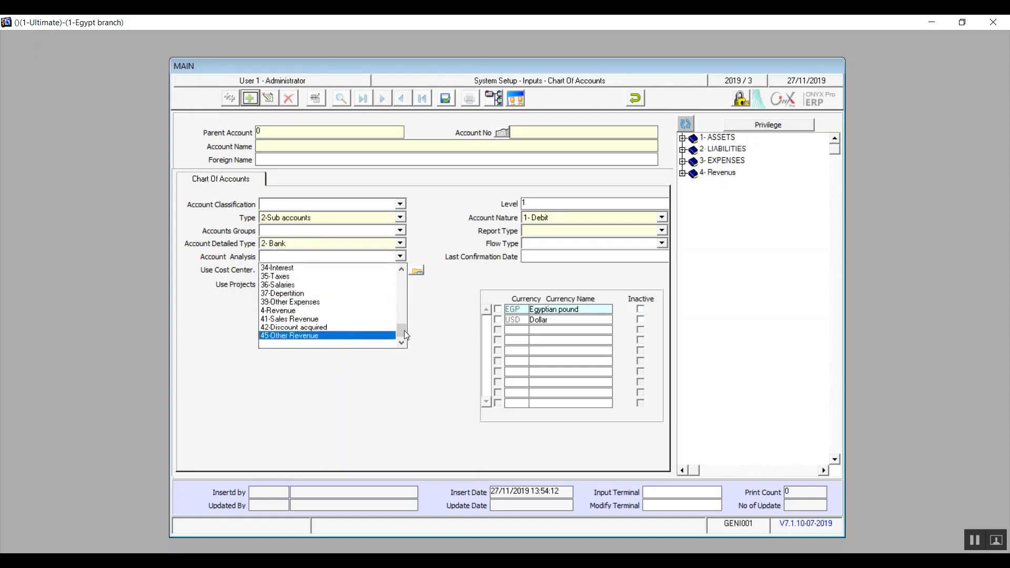
{"action": "left_click_drag", "start_coordinate": [404, 330], "coordinate": [406, 290]}
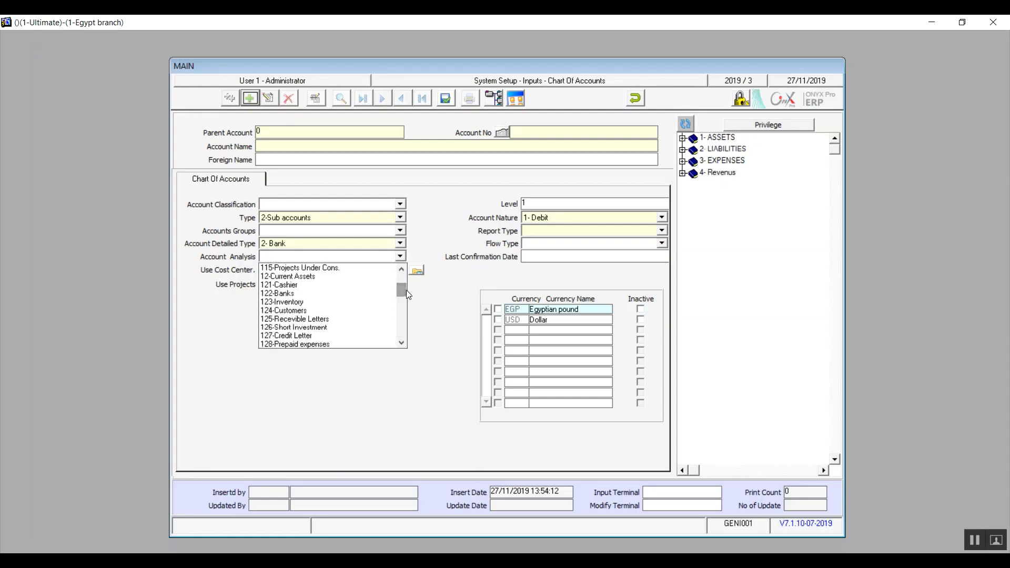
{"action": "left_click", "coordinate": [292, 293]}
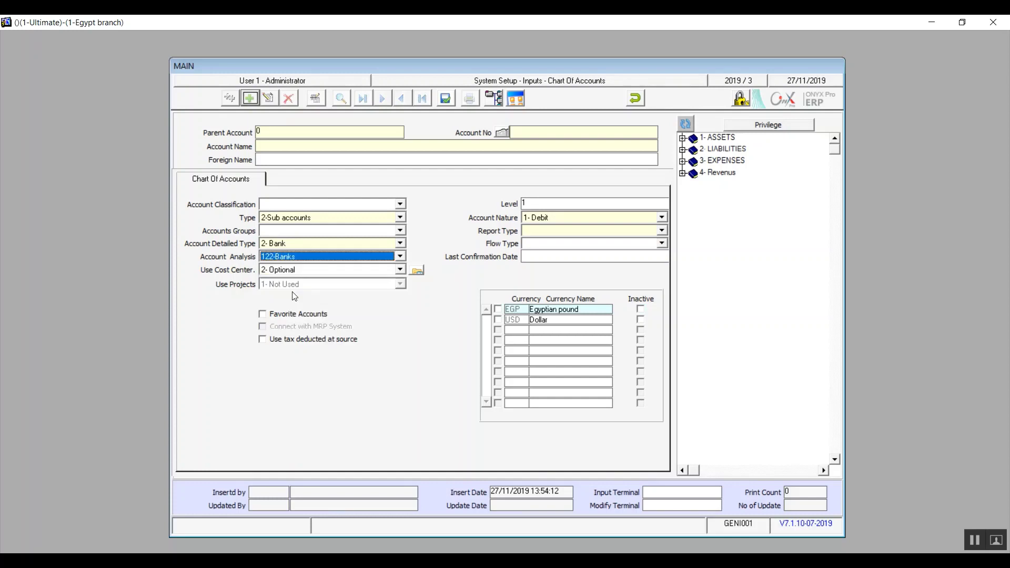
Step: Go through the Use Cost Center options Not Used, Optional and Mandatory, and set the field to 1- Not Used
{"action": "left_click", "coordinate": [400, 270]}
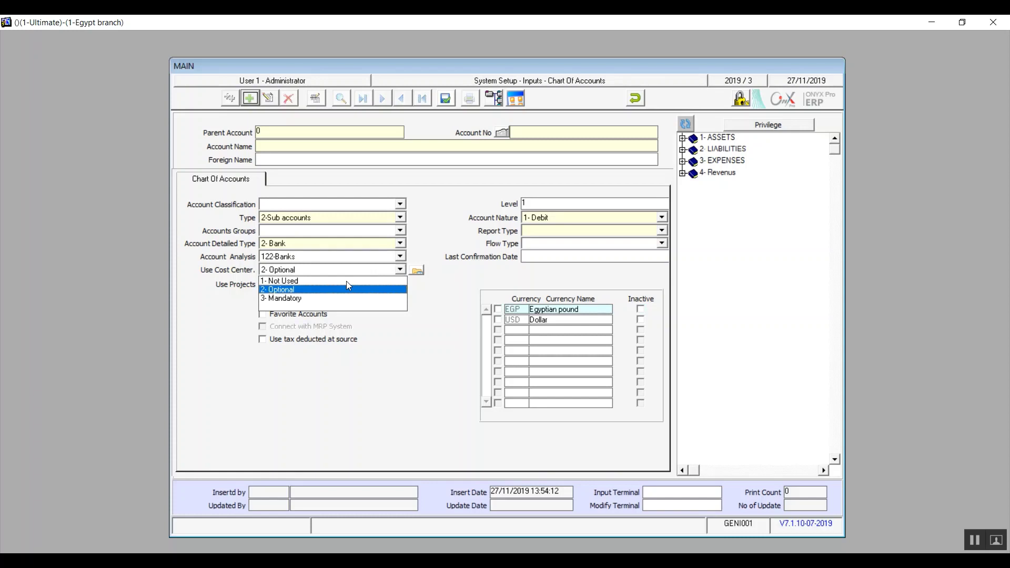
{"action": "key", "text": "Up"}
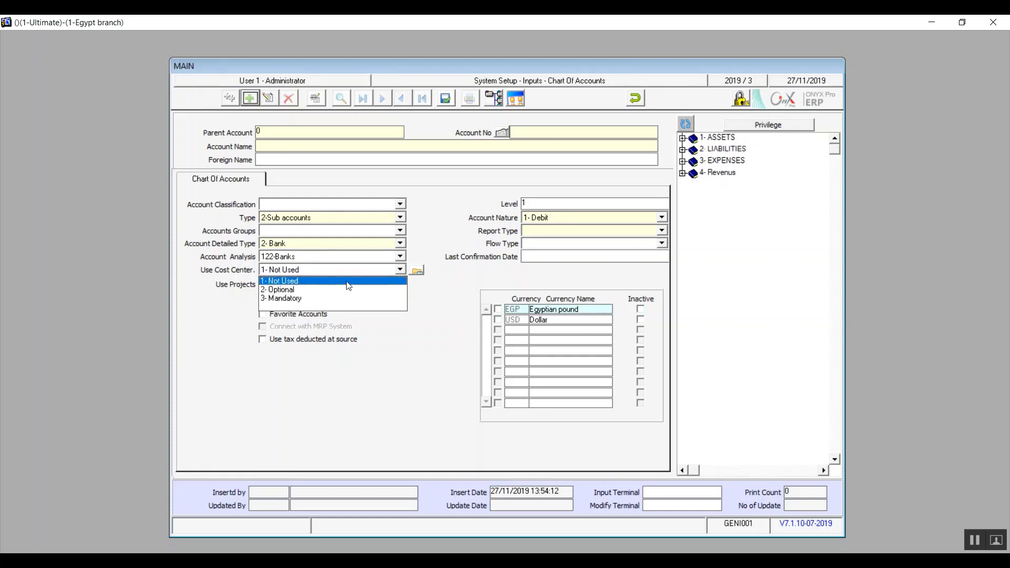
{"action": "key", "text": "Down"}
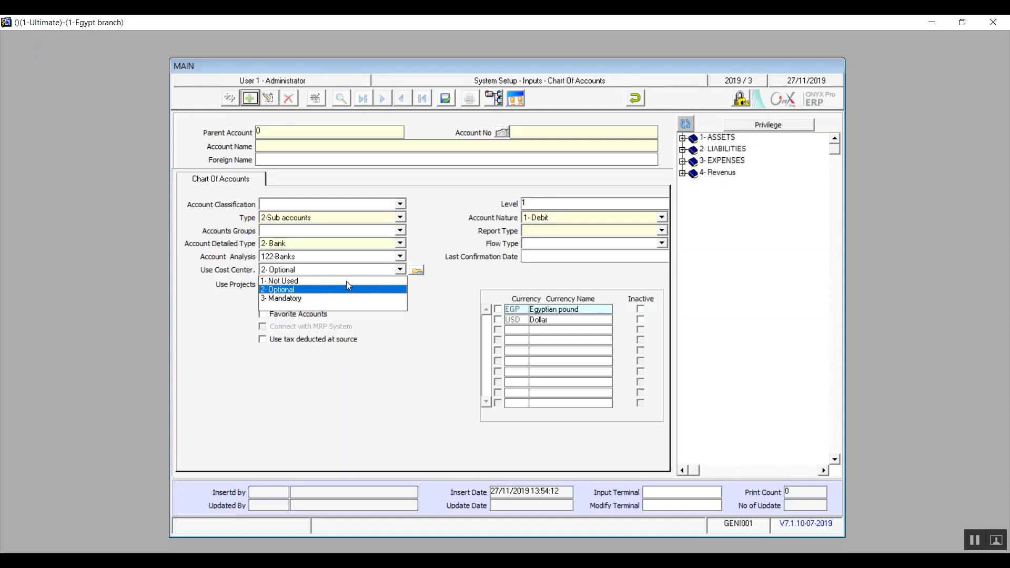
{"action": "key", "text": "Down"}
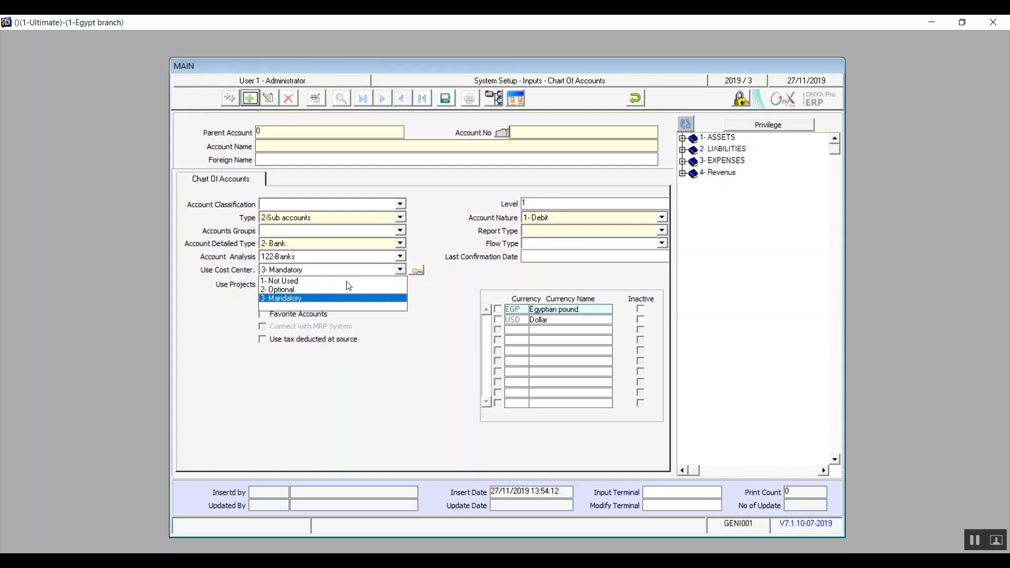
{"action": "left_click", "coordinate": [377, 281]}
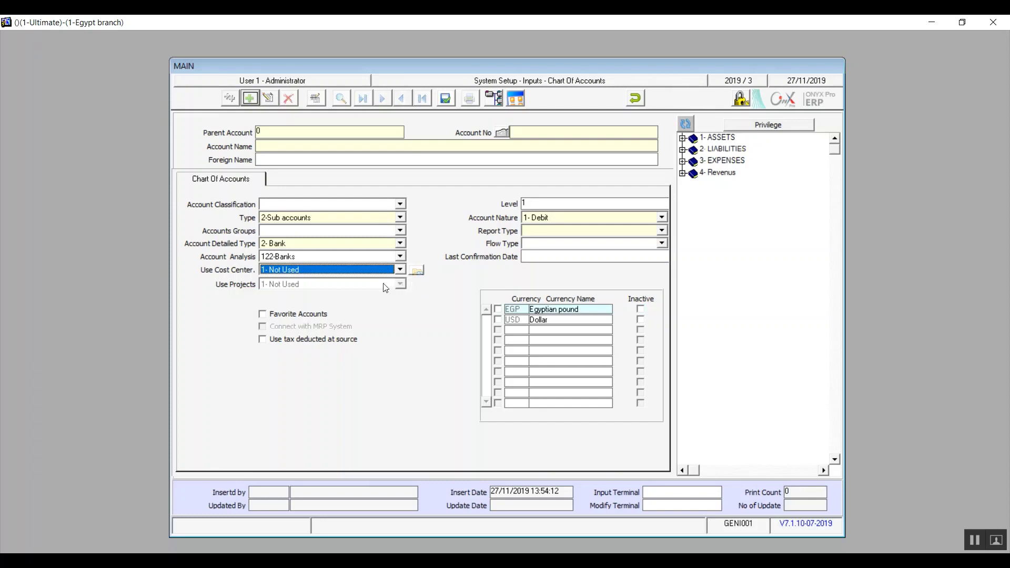
Step: Set the new account's Level to 6 and choose 1- Debit as the Account Nature
{"action": "left_click", "coordinate": [556, 202]}
{"action": "key", "text": "BackSpace"}
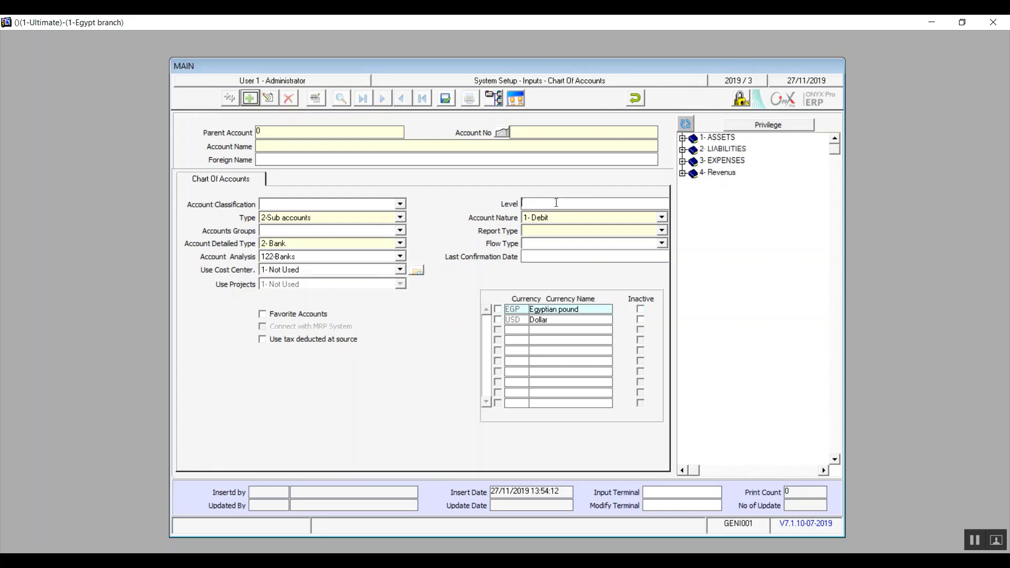
{"action": "type", "text": "1"}
{"action": "key", "text": "BackSpace"}
{"action": "type", "text": "6"}
{"action": "left_click", "coordinate": [661, 217]}
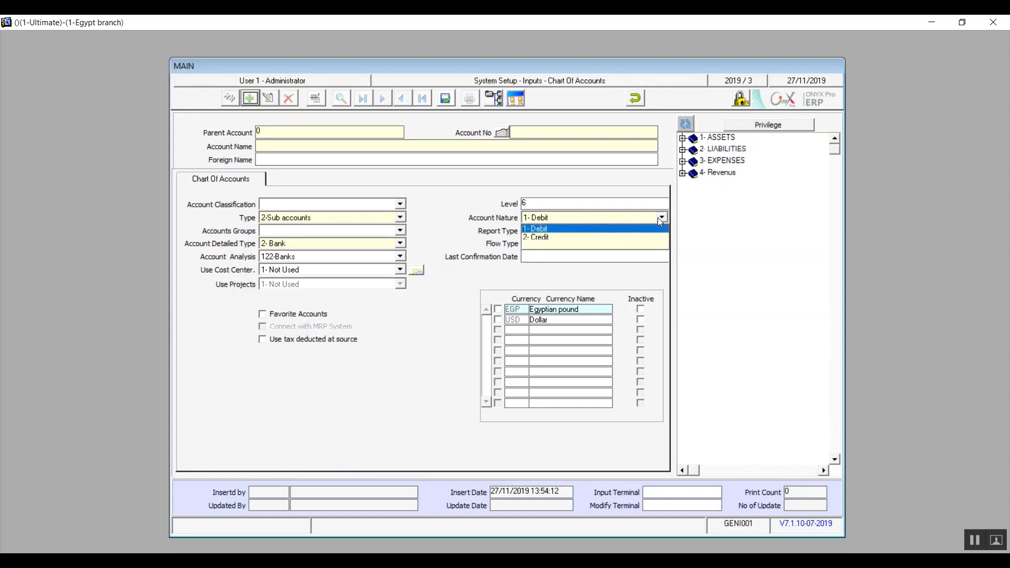
{"action": "left_click", "coordinate": [600, 230]}
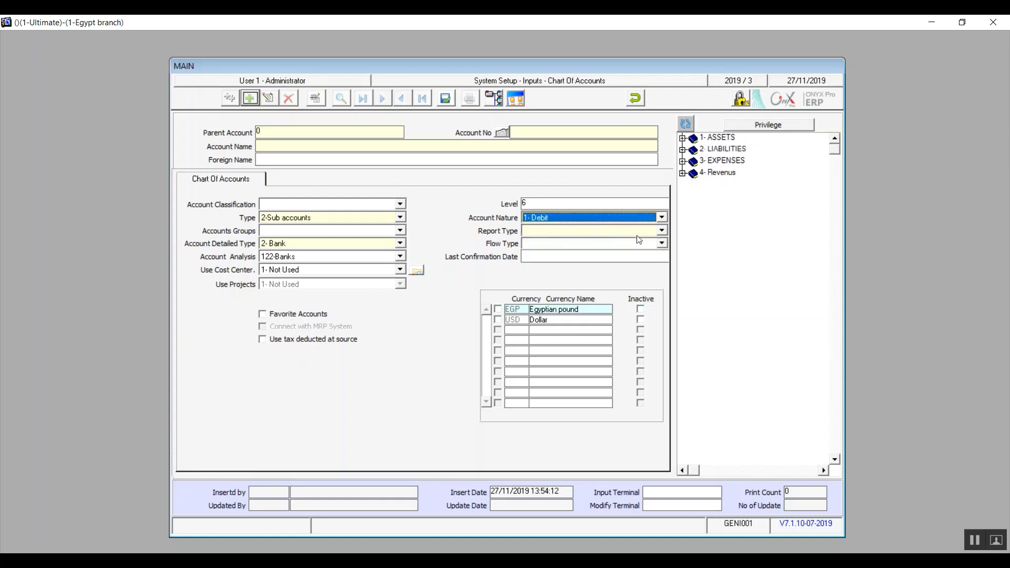
Step: Set the account's Report Type to 1-Balance Sheet and its Flow Type to 3- Finance
{"action": "left_click", "coordinate": [662, 230]}
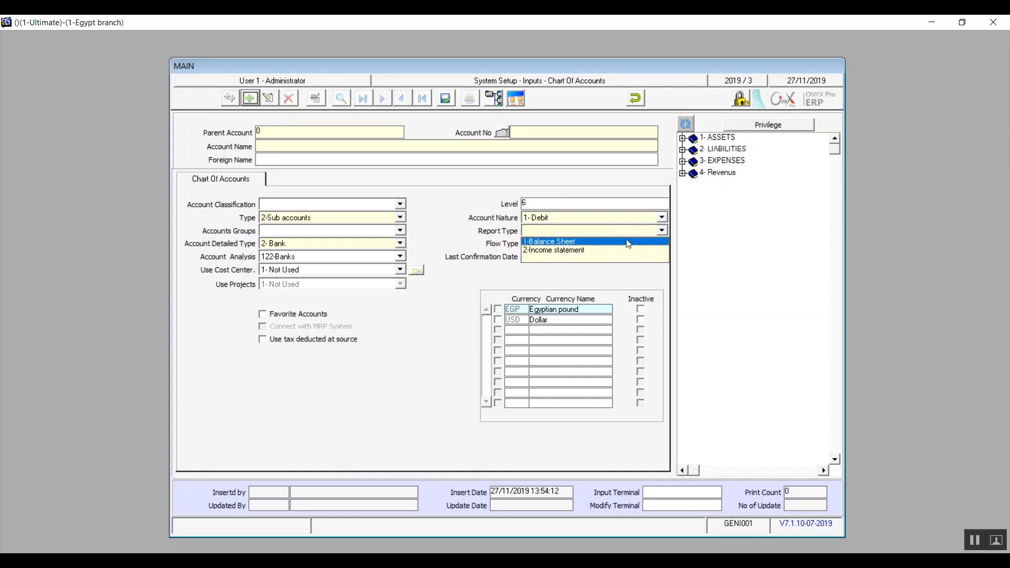
{"action": "left_click", "coordinate": [588, 241]}
{"action": "left_click", "coordinate": [662, 244]}
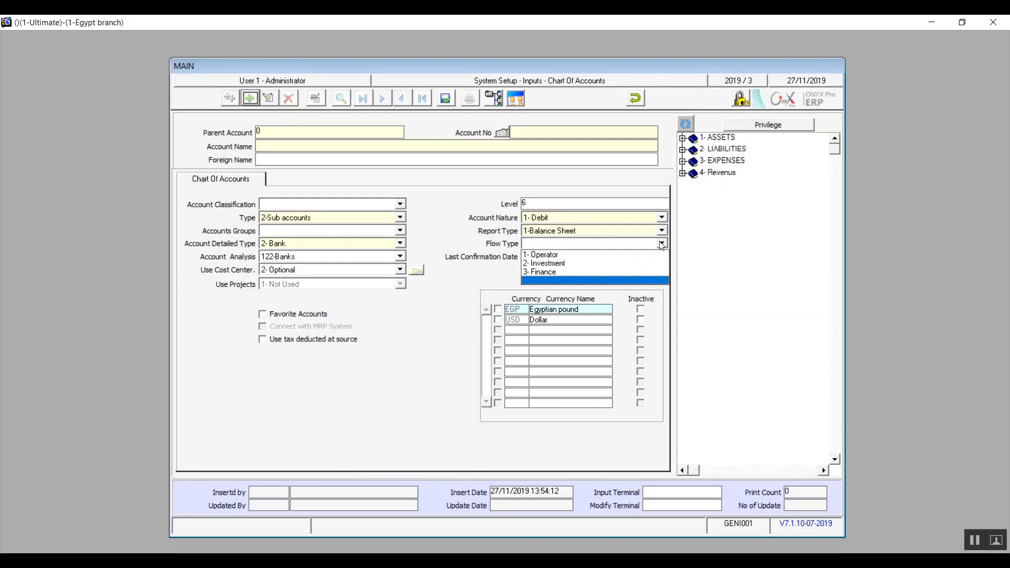
{"action": "left_click", "coordinate": [596, 274]}
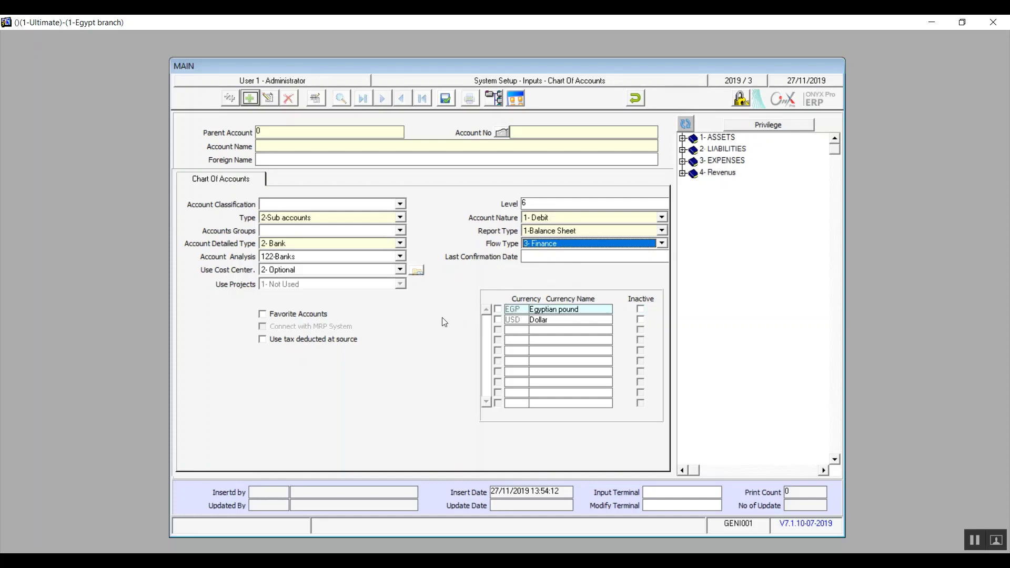
Step: Enable the Egyptian pound and Dollar currencies for the account, mark Dollar as inactive, and toggle the Favorite Accounts option
{"action": "left_click", "coordinate": [640, 310]}
{"action": "left_click", "coordinate": [641, 310]}
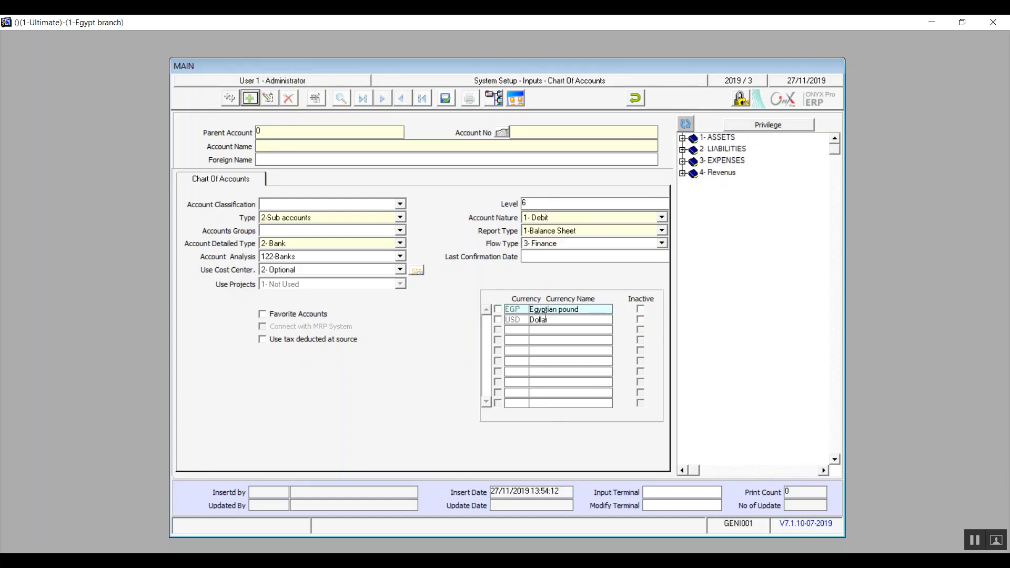
{"action": "left_click", "coordinate": [498, 320]}
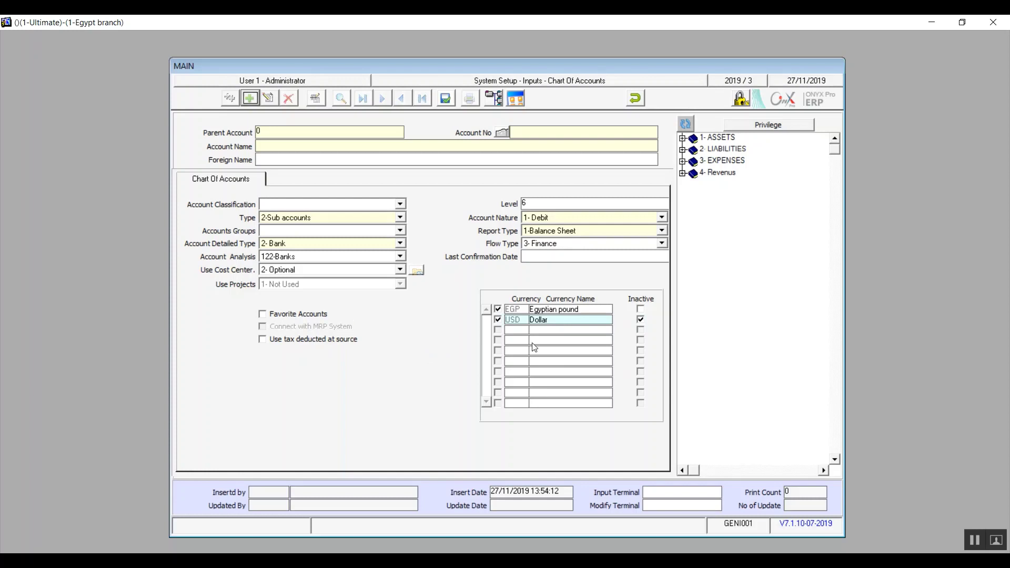
{"action": "left_click", "coordinate": [261, 318]}
Step: Discard the new account entry, leave Chart Of Accounts and open the Cost Centers screen
{"action": "left_click", "coordinate": [635, 98]}
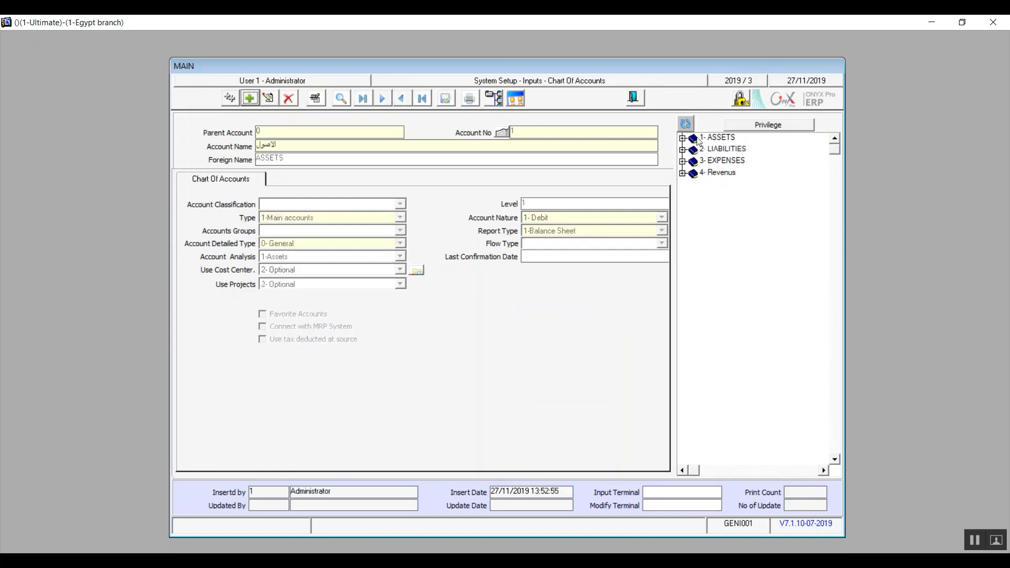
{"action": "left_click", "coordinate": [637, 99]}
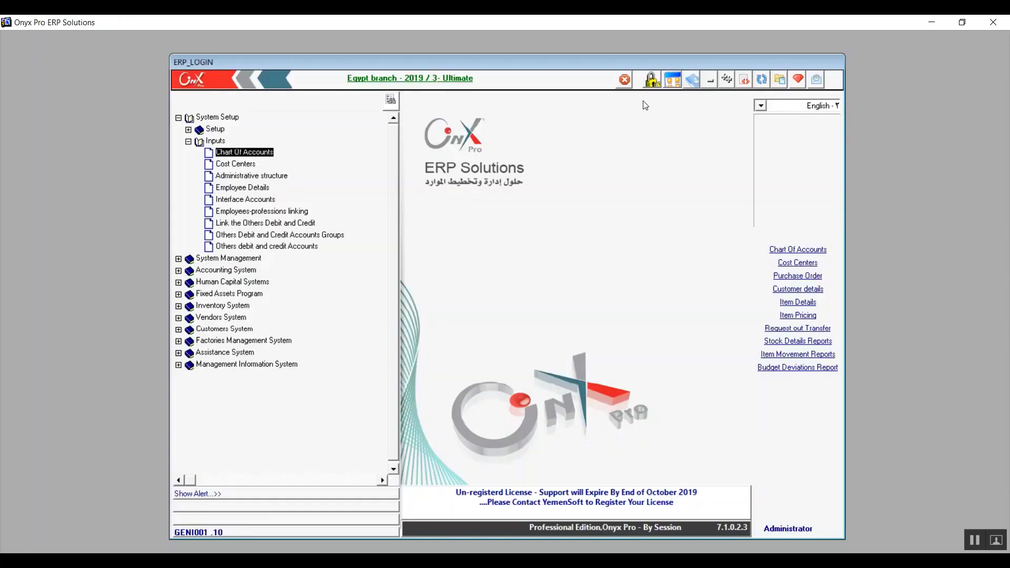
{"action": "left_click", "coordinate": [235, 167]}
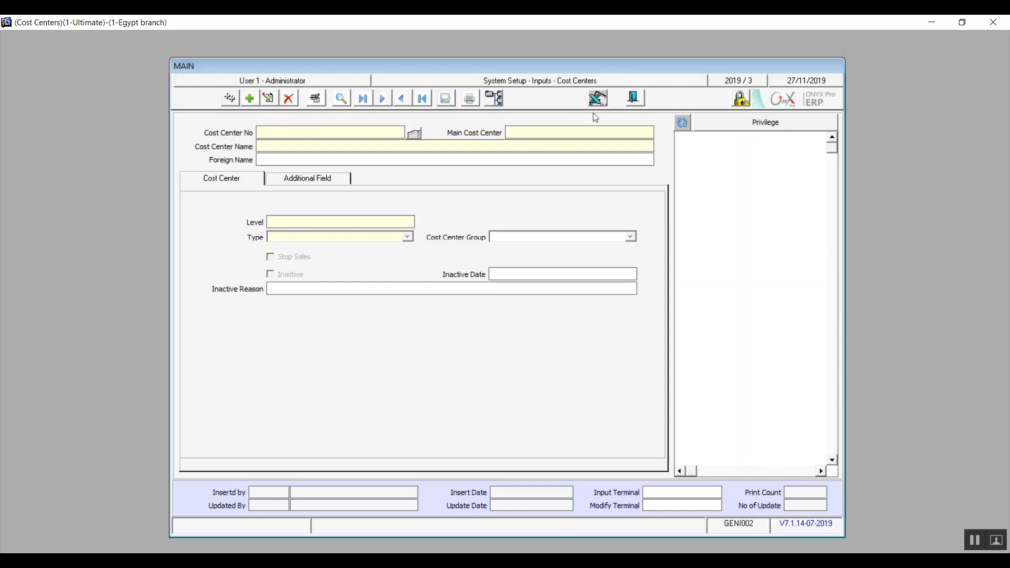
Step: Start a new cost center entry, open the Excel import and set the Excel path to EXCEL.EXE in the Office15 folder
{"action": "left_click", "coordinate": [251, 104]}
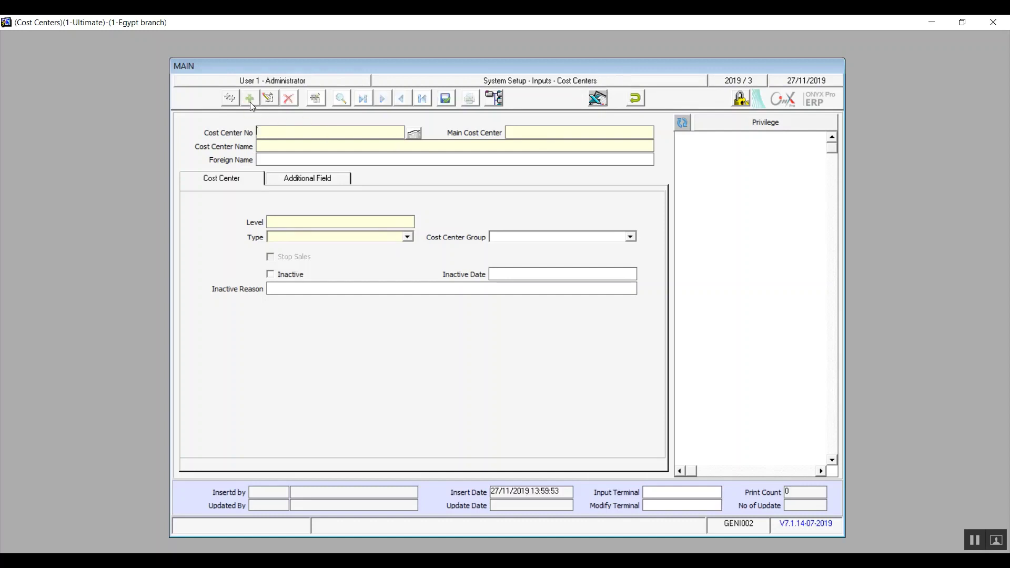
{"action": "left_click", "coordinate": [603, 101]}
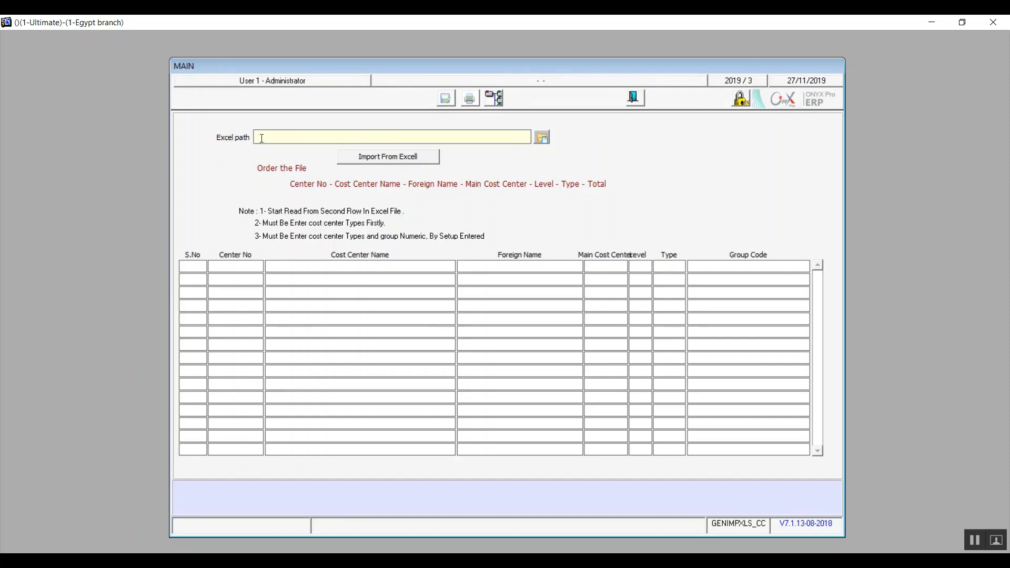
{"action": "left_click", "coordinate": [542, 137]}
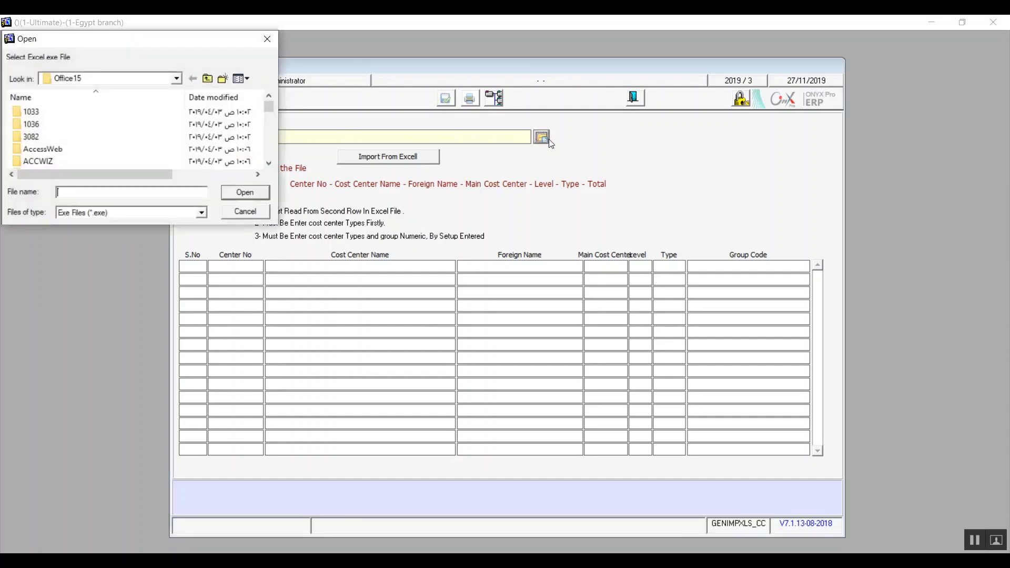
{"action": "type", "text": "exc"}
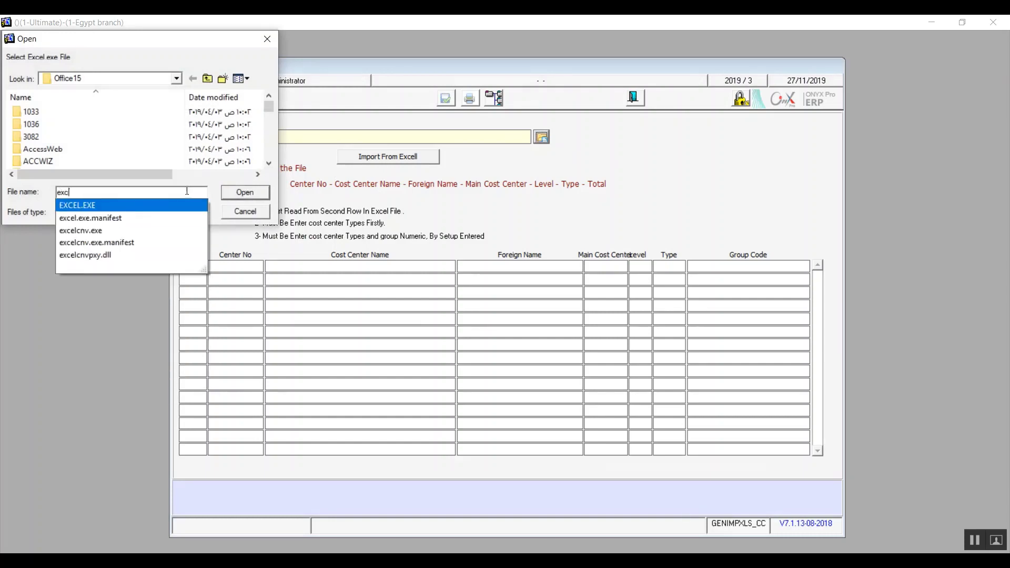
{"action": "left_click", "coordinate": [121, 206]}
{"action": "left_click", "coordinate": [232, 194]}
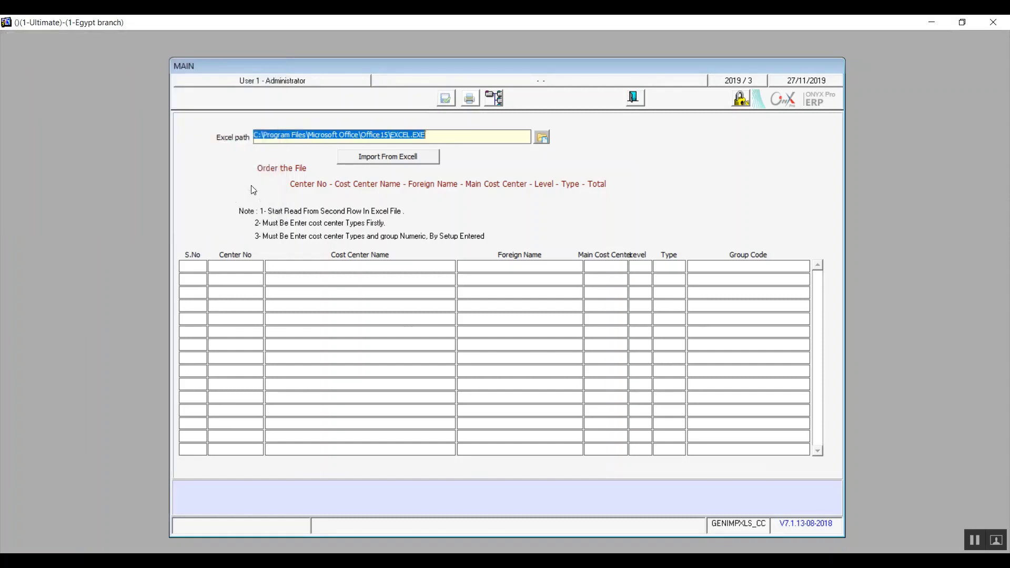
Step: Open the file selection for the cost center import and cancel it without choosing an Excel file
{"action": "left_click", "coordinate": [388, 159]}
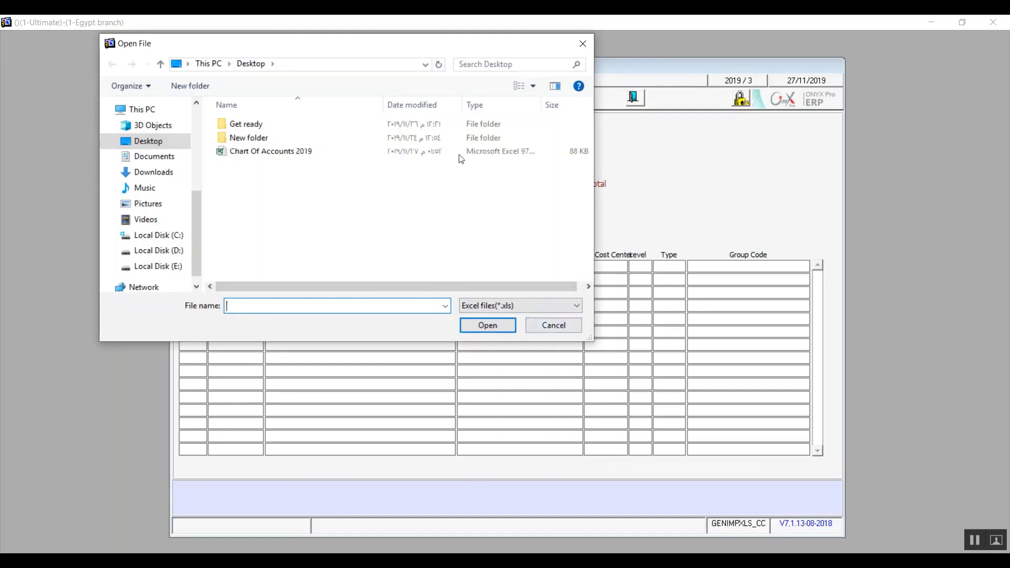
{"action": "left_click", "coordinate": [544, 329]}
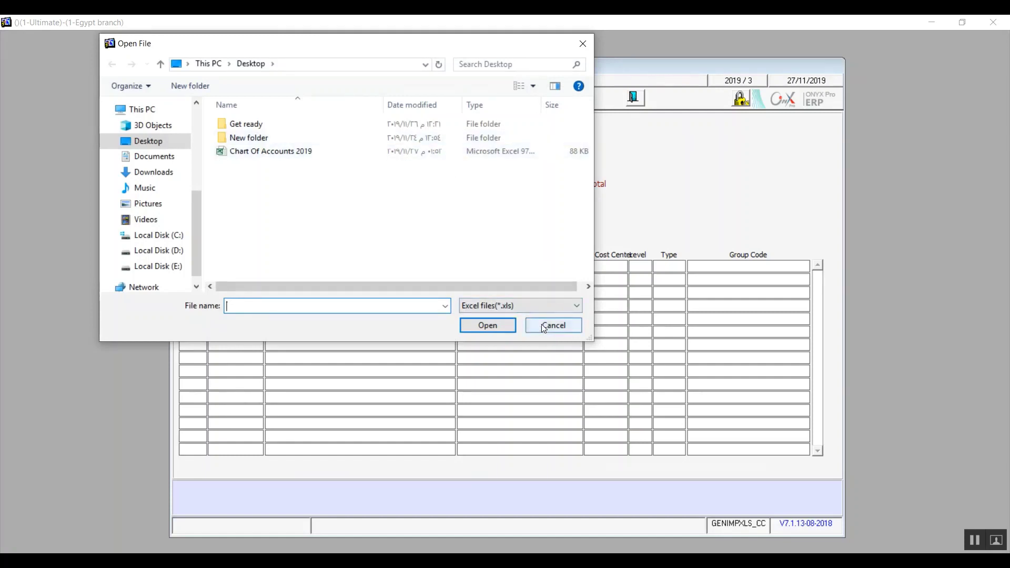
{"action": "left_click", "coordinate": [544, 329]}
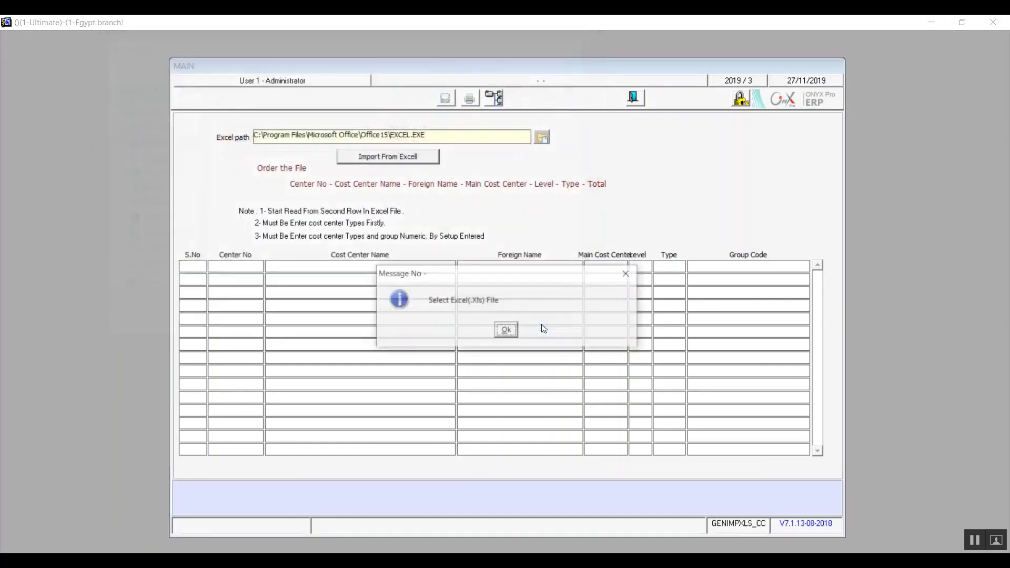
{"action": "left_click", "coordinate": [507, 331]}
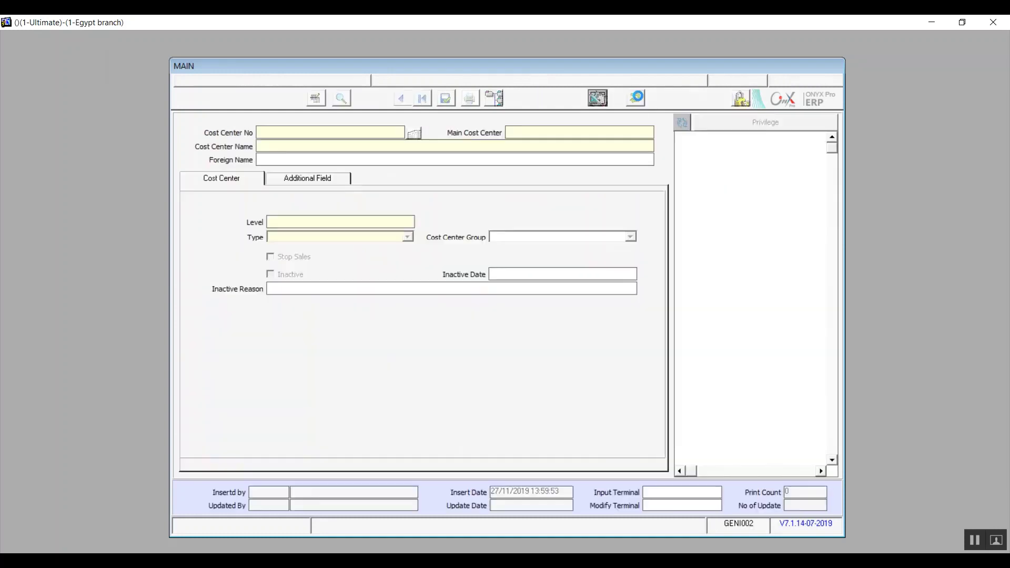
Step: Leave the cost center import and cancel the blank cost center entry
{"action": "left_click", "coordinate": [637, 97]}
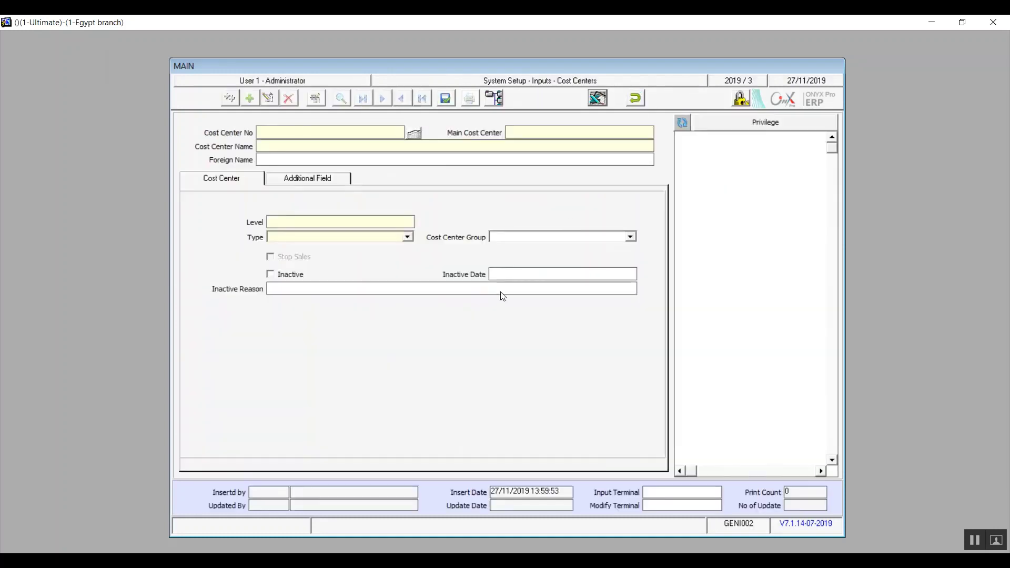
{"action": "left_click", "coordinate": [641, 98]}
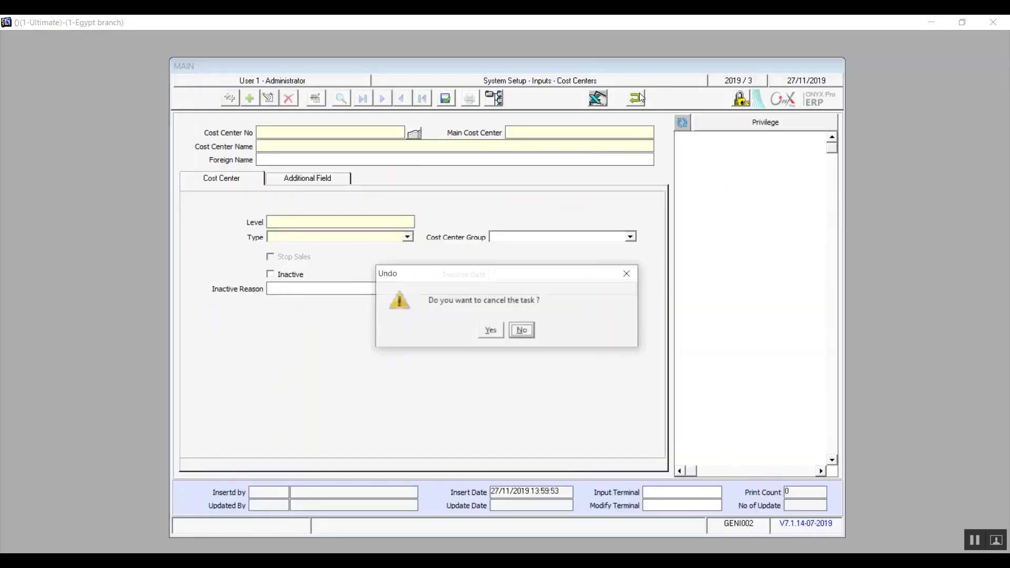
{"action": "left_click", "coordinate": [490, 336]}
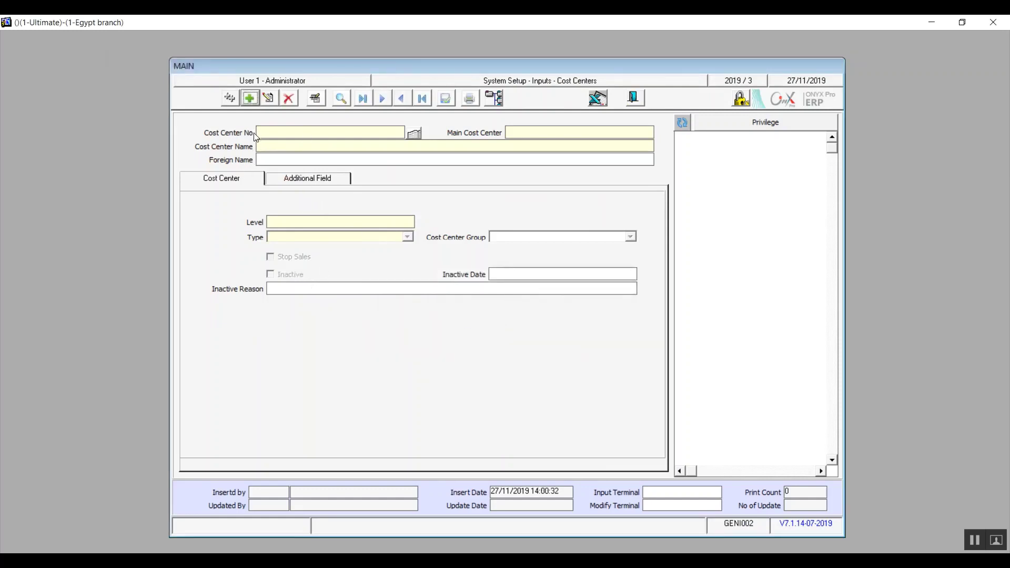
Step: Start a cost center numbered 1 under main cost center 0, name it "Summr cost", and view its additional fields
{"action": "left_click", "coordinate": [251, 99]}
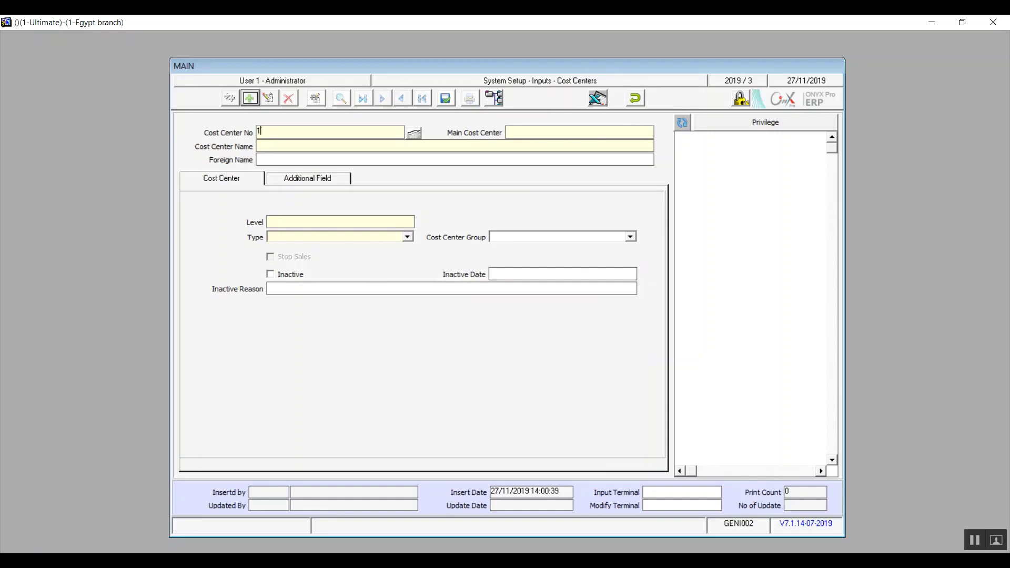
{"action": "left_click", "coordinate": [521, 132]}
{"action": "type", "text": "0"}
{"action": "type", "text": "Summr"}
{"action": "type", "text": " co"}
{"action": "left_click", "coordinate": [254, 180]}
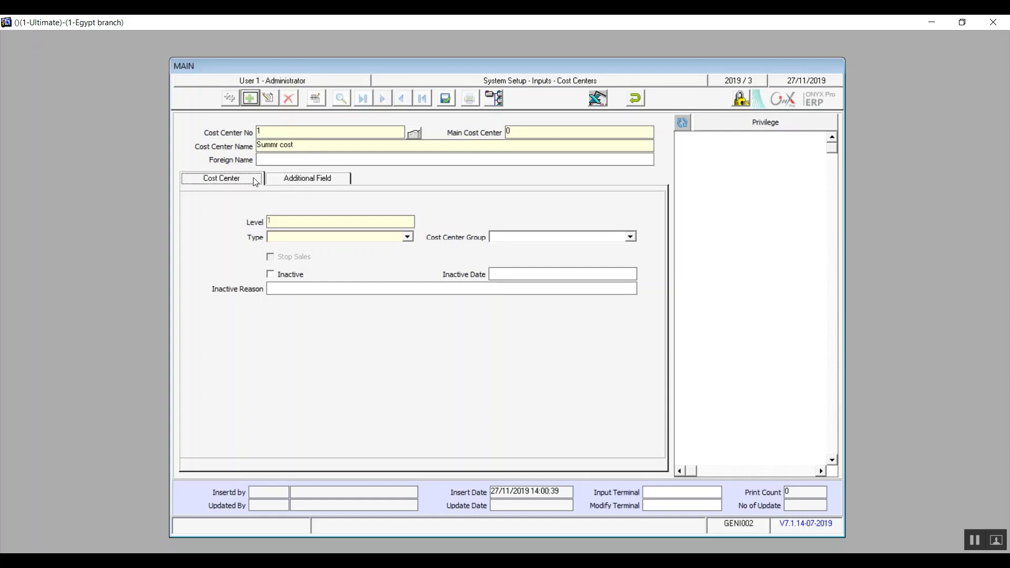
{"action": "left_click", "coordinate": [293, 182]}
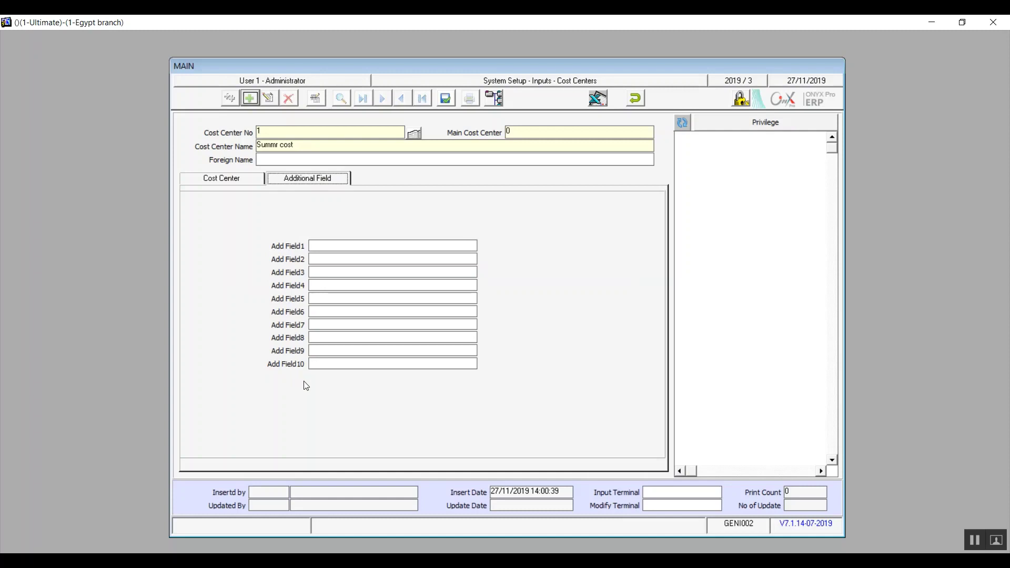
Step: Set the type of cost center "Summr cost" to 1-Main and save the record
{"action": "left_click", "coordinate": [242, 181]}
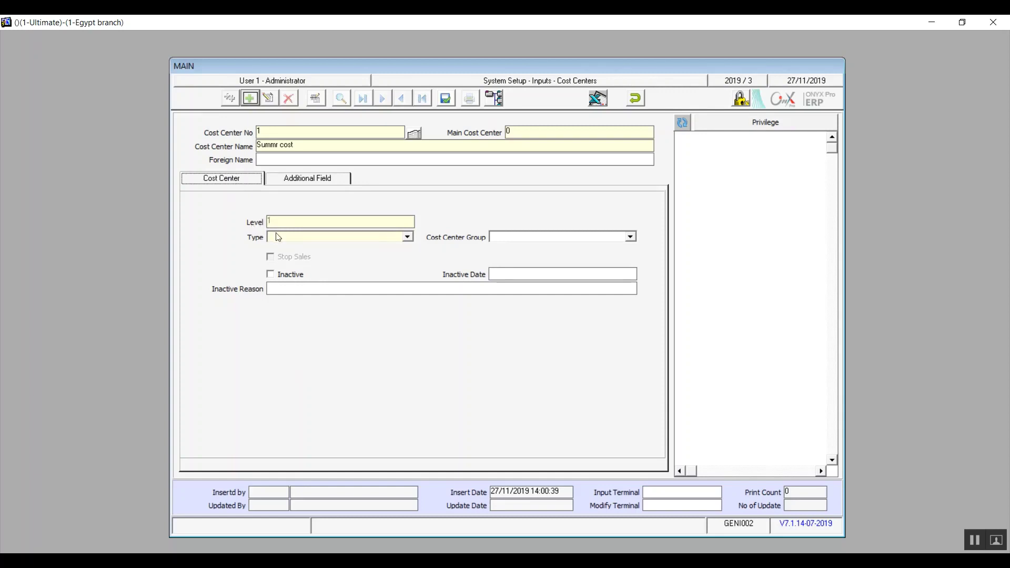
{"action": "left_click", "coordinate": [408, 238]}
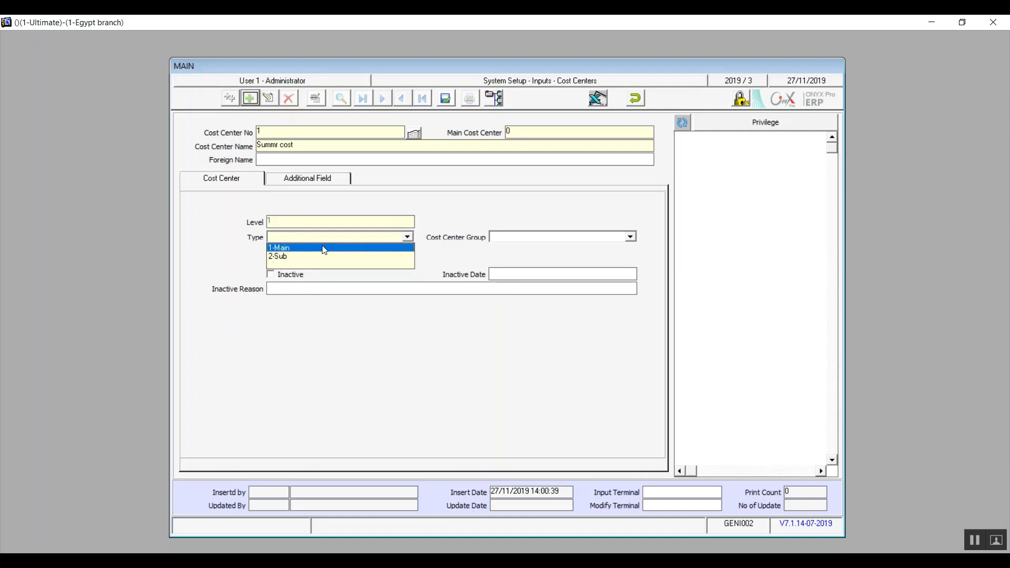
{"action": "key", "text": "Down"}
{"action": "key", "text": "Up"}
{"action": "key", "text": "Down"}
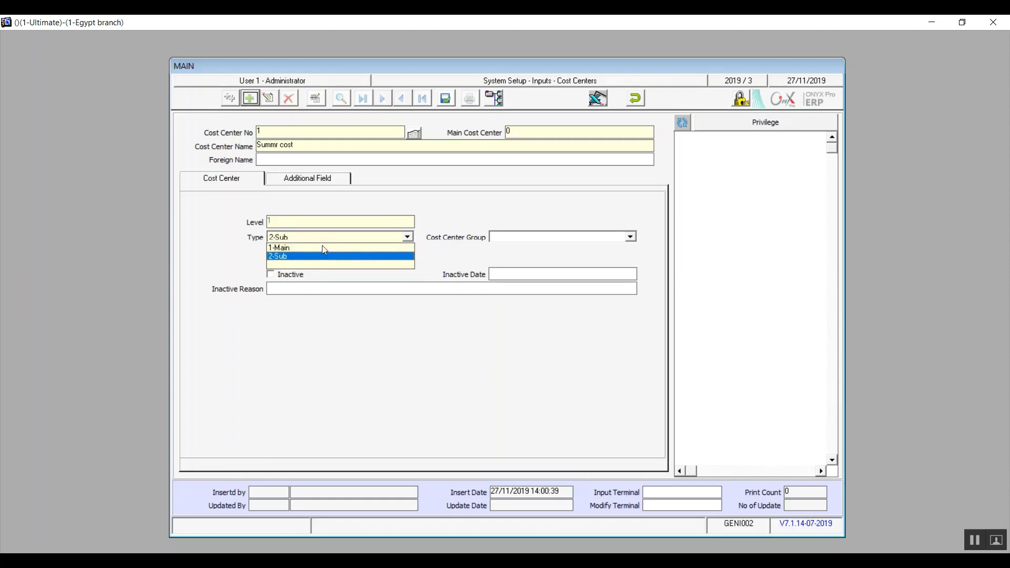
{"action": "key", "text": "Up"}
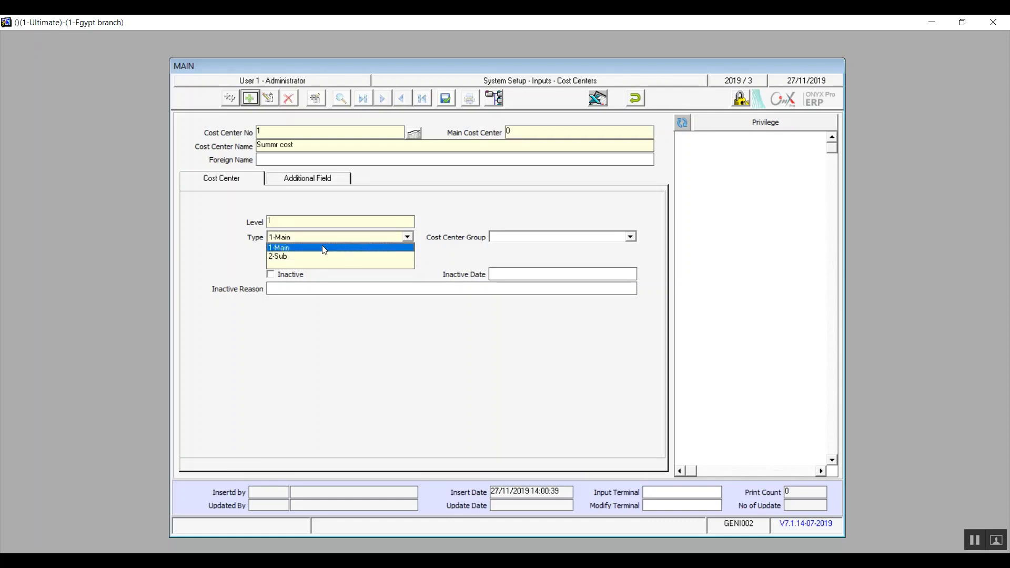
{"action": "left_click", "coordinate": [325, 249]}
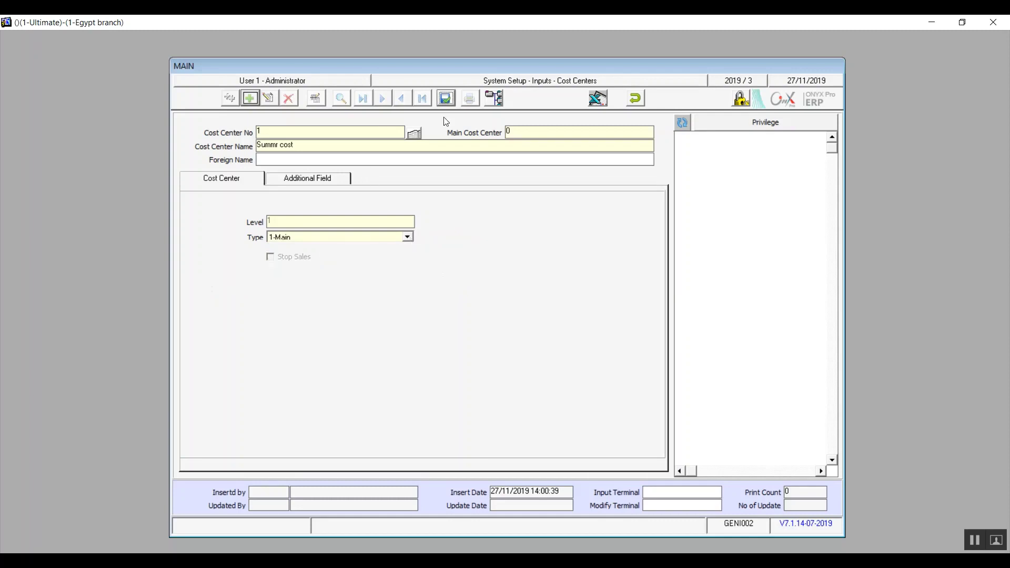
{"action": "left_click", "coordinate": [445, 98]}
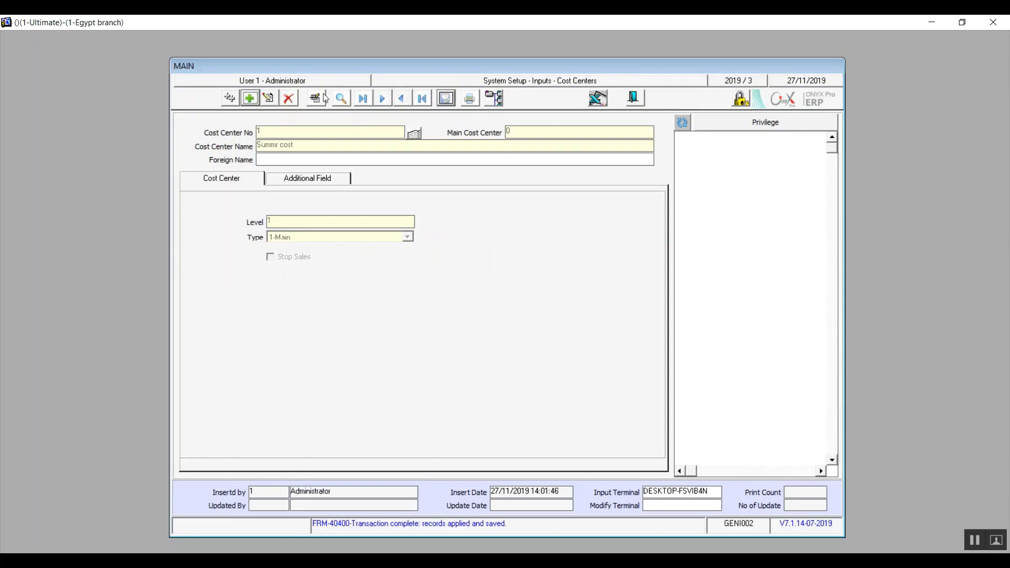
Step: Start a second cost center under main cost center 1 and try to number it 1
{"action": "left_click", "coordinate": [249, 98]}
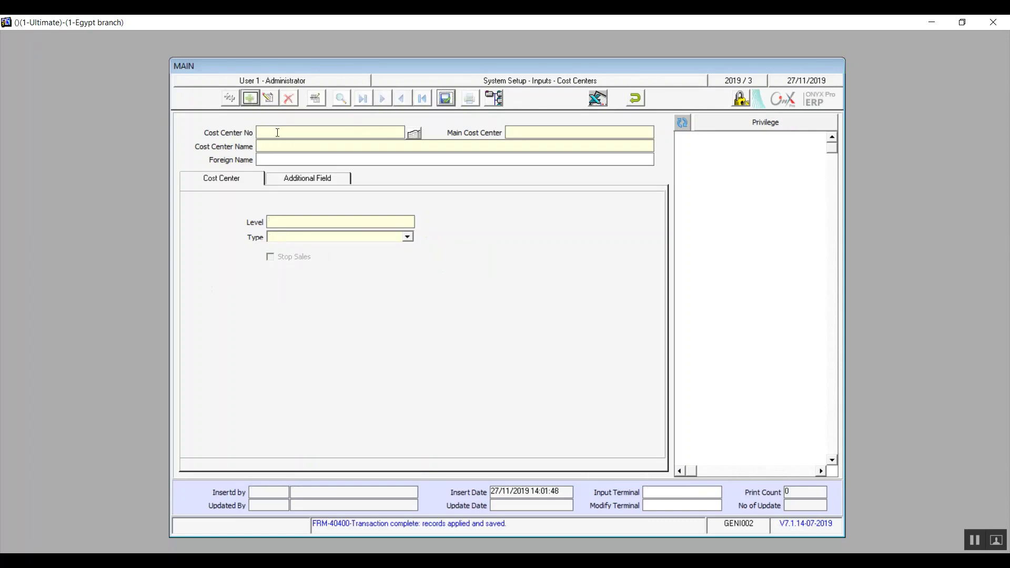
{"action": "type", "text": "1"}
{"action": "left_click", "coordinate": [527, 133]}
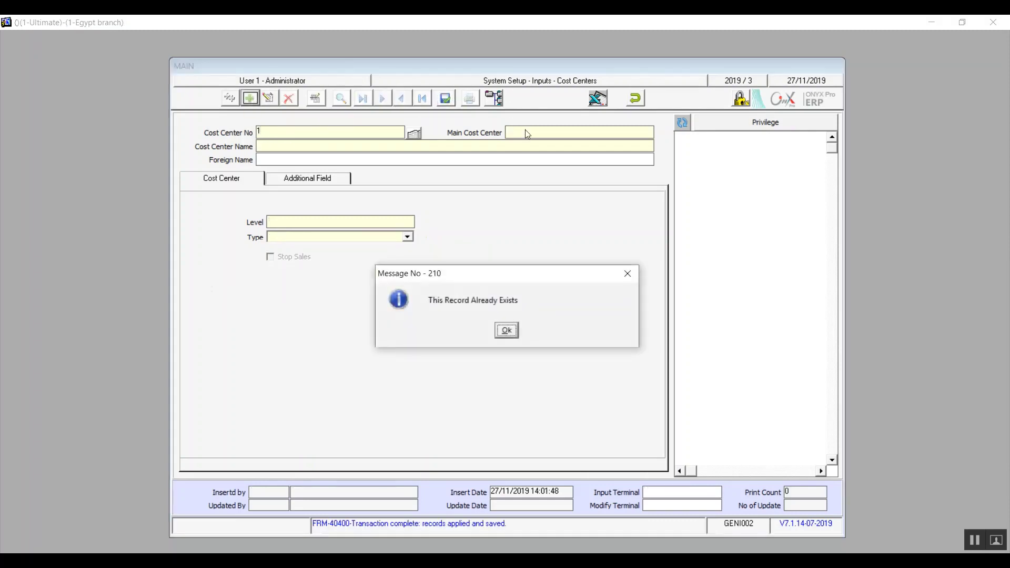
{"action": "left_click", "coordinate": [513, 331]}
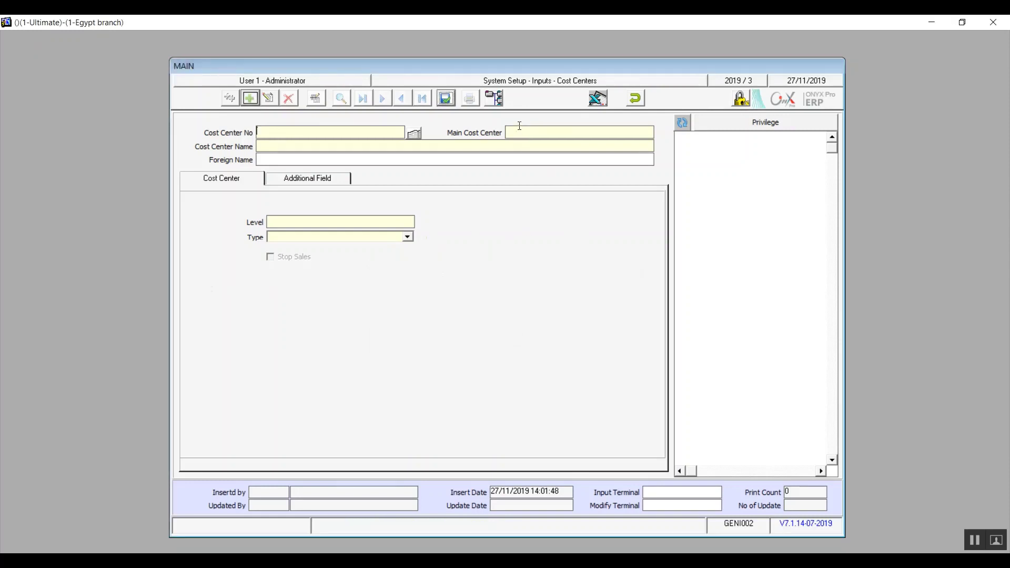
{"action": "left_click", "coordinate": [259, 131]}
{"action": "type", "text": "0"}
{"action": "type", "text": "1"}
{"action": "left_click", "coordinate": [395, 129]}
{"action": "type", "text": "1"}
{"action": "left_click", "coordinate": [408, 237]}
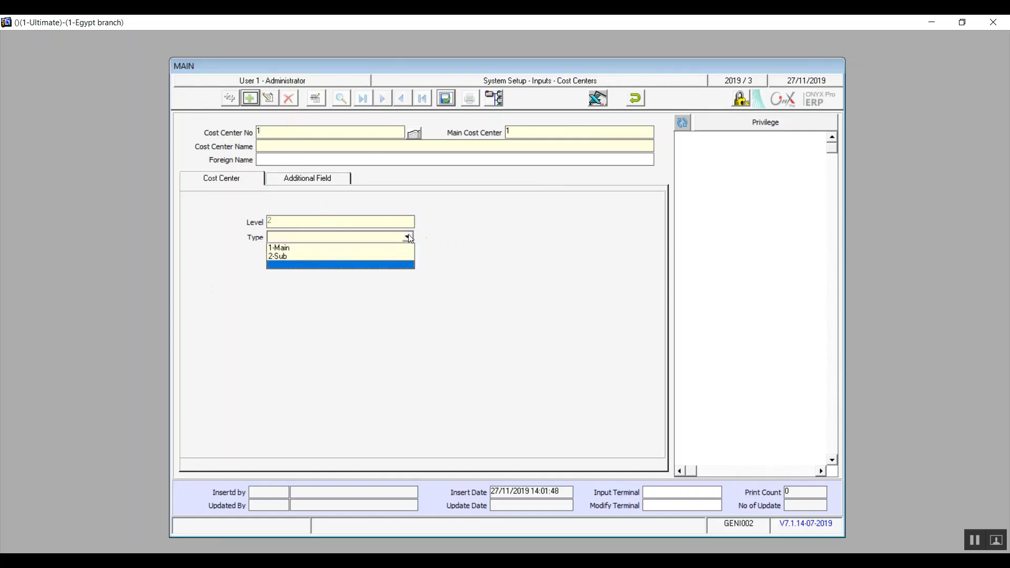
{"action": "left_click", "coordinate": [342, 256]}
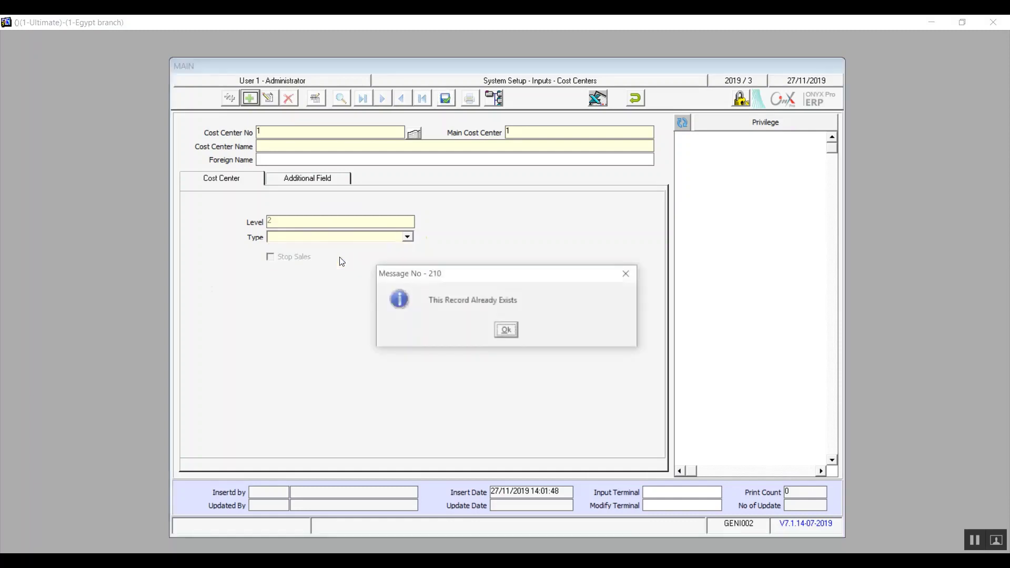
{"action": "left_click", "coordinate": [507, 329]}
Step: Number the new cost center 2, set its type to 2-Sub, name it "summr 1" and leave it active
{"action": "type", "text": "2"}
{"action": "left_click", "coordinate": [408, 237]}
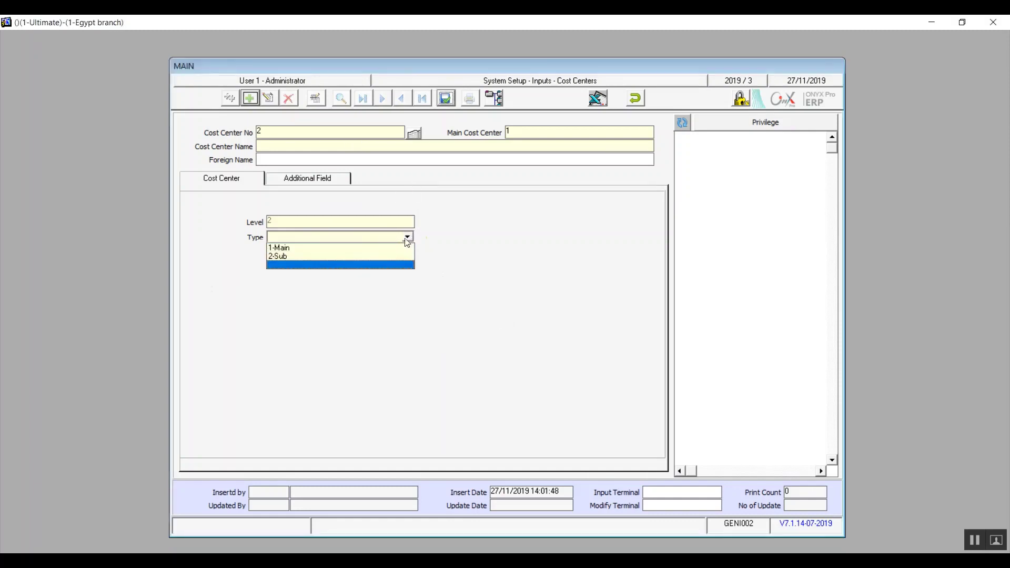
{"action": "left_click", "coordinate": [342, 263]}
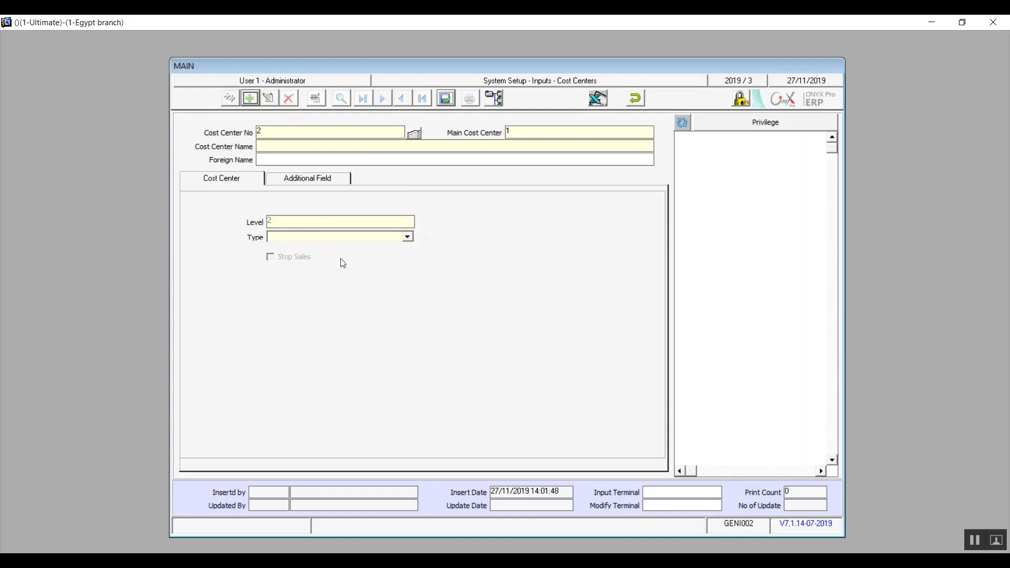
{"action": "left_click", "coordinate": [309, 145]}
{"action": "type", "text": "summr 1"}
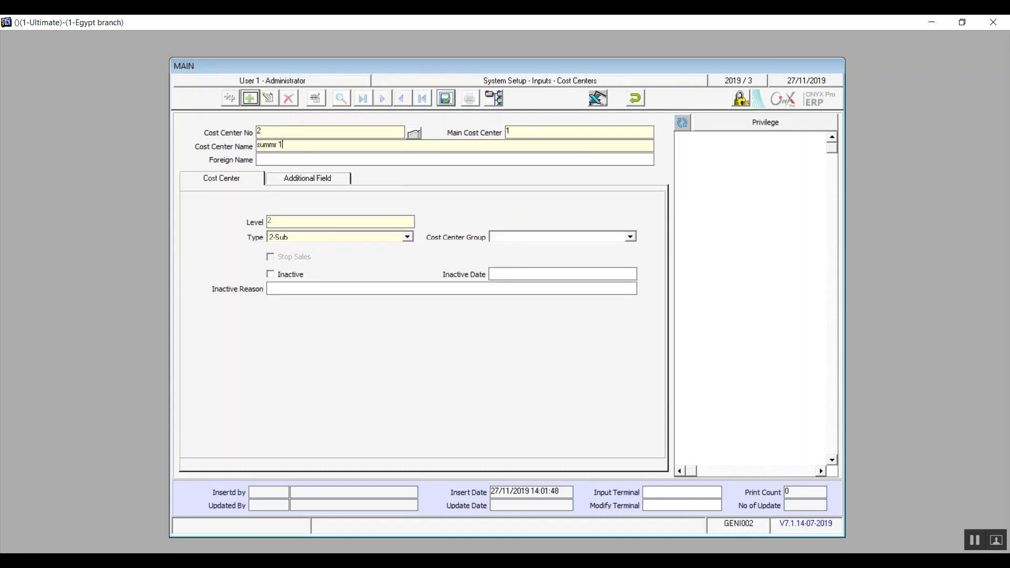
{"action": "left_click", "coordinate": [281, 276]}
{"action": "left_click", "coordinate": [281, 276]}
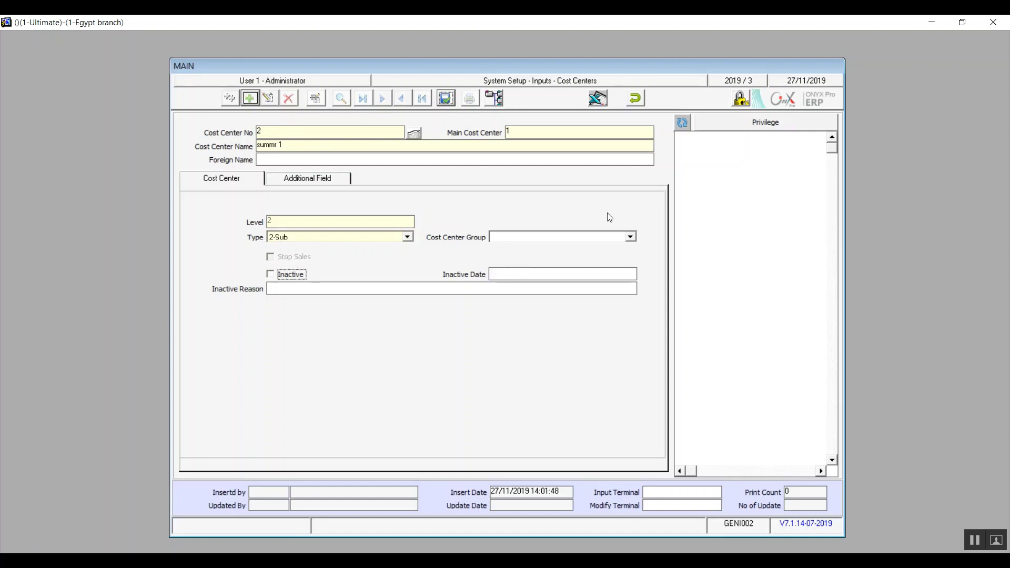
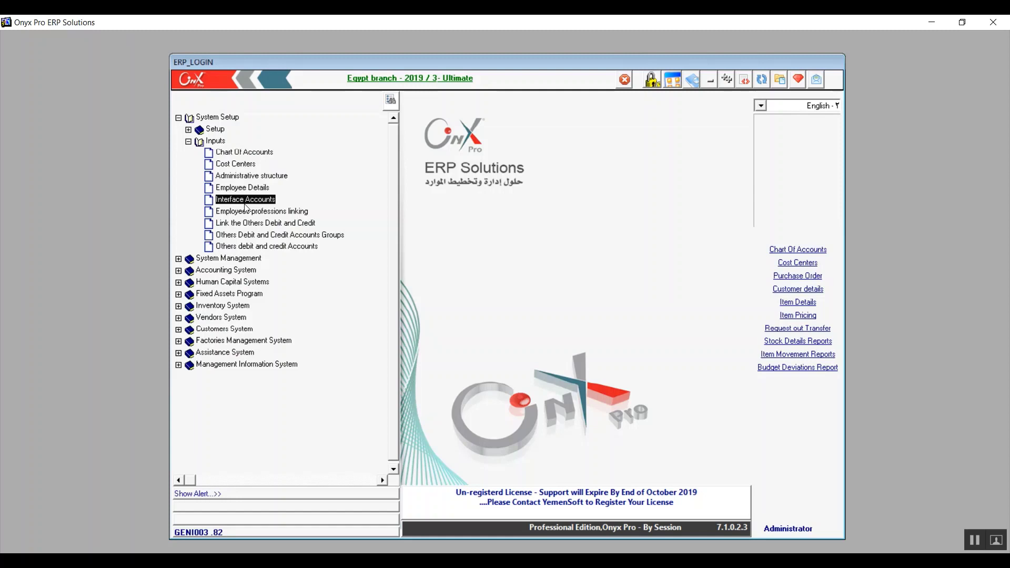
Step: Open the Interface Accounts form and start a new entry for the branch 1-Egypt branch
{"action": "double_click", "coordinate": [245, 205]}
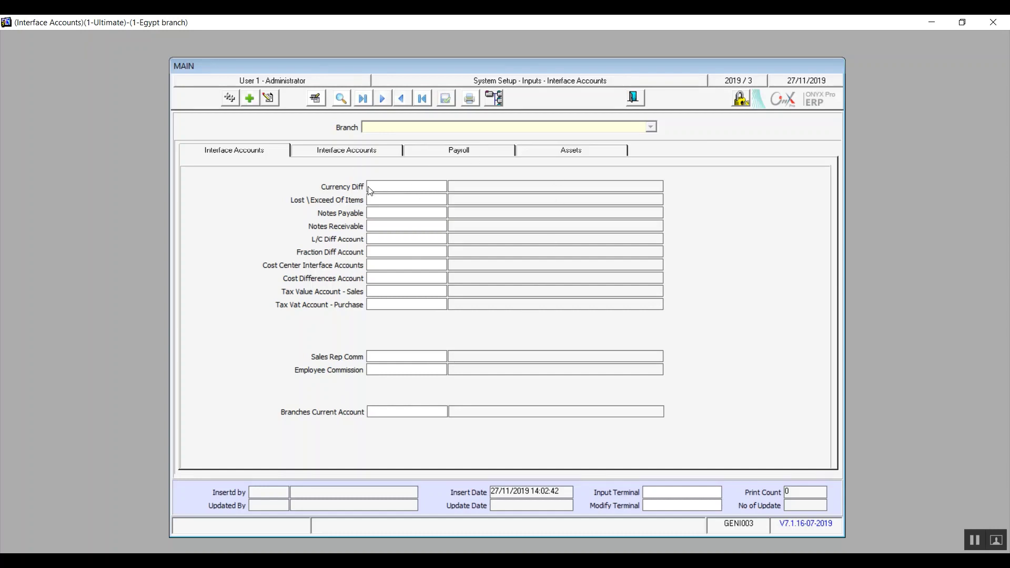
{"action": "left_click", "coordinate": [253, 103]}
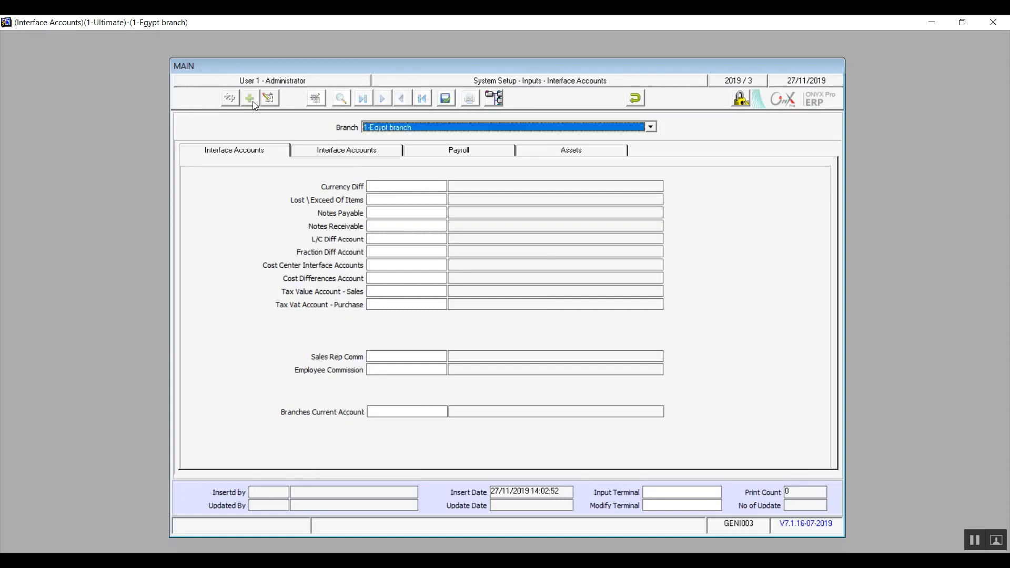
{"action": "left_click", "coordinate": [651, 127]}
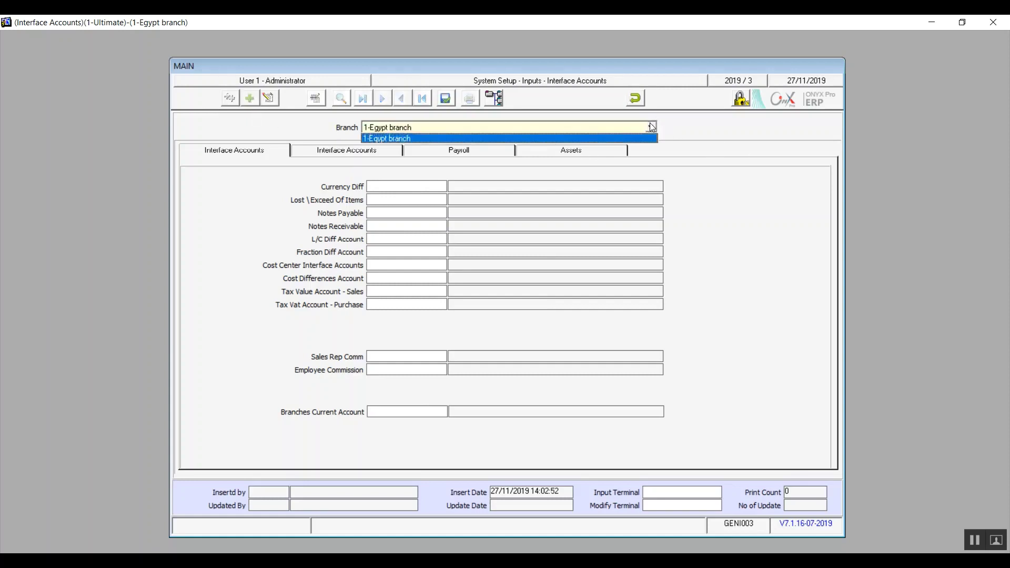
{"action": "left_click", "coordinate": [427, 136]}
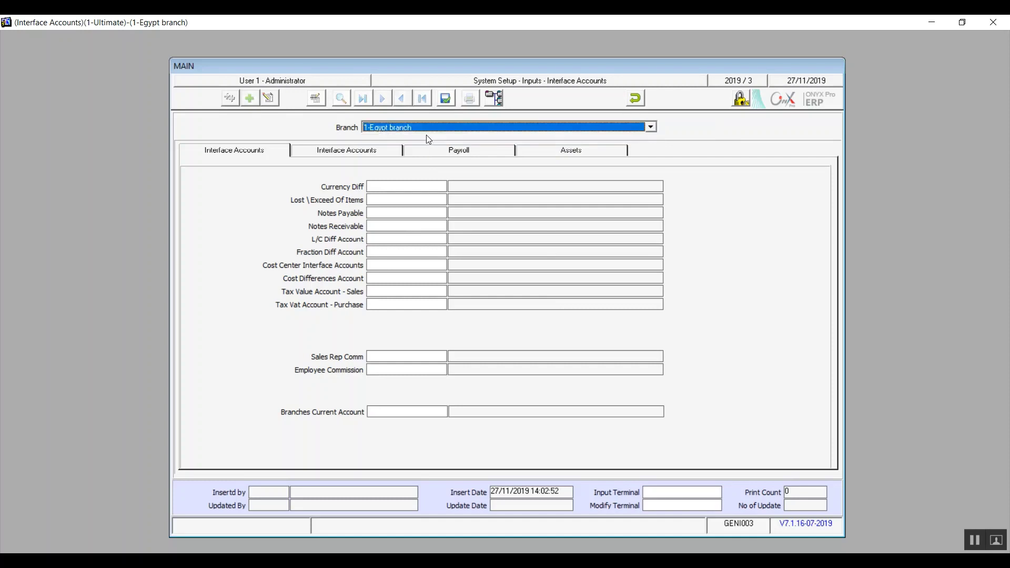
{"action": "left_click", "coordinate": [652, 127]}
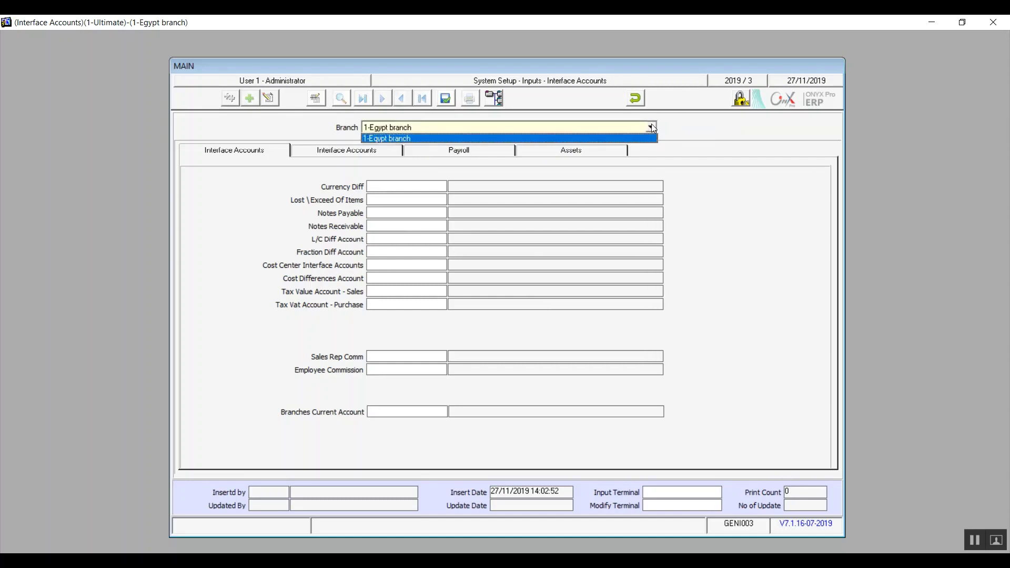
{"action": "left_click", "coordinate": [622, 139]}
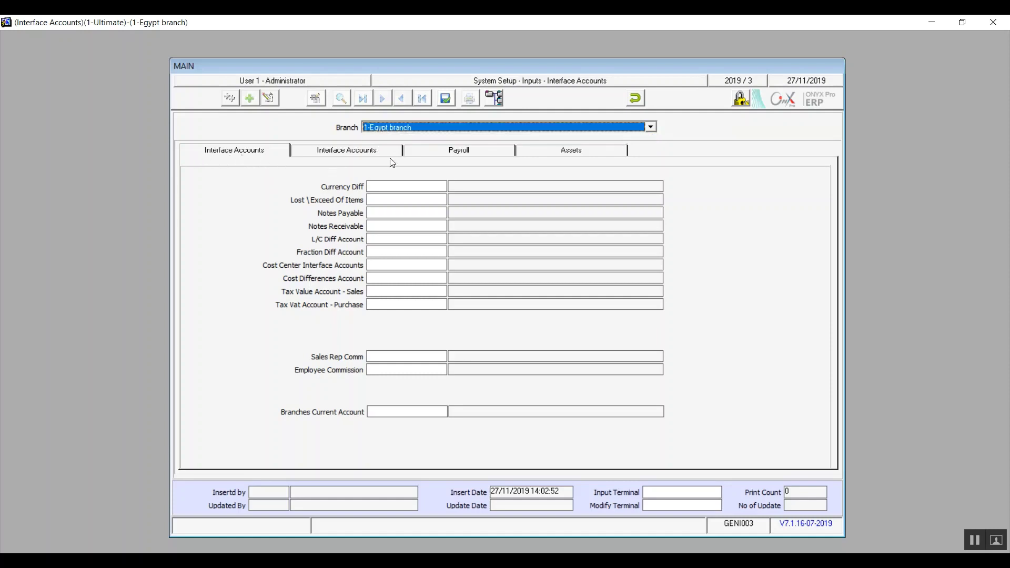
{"action": "left_click", "coordinate": [245, 155]}
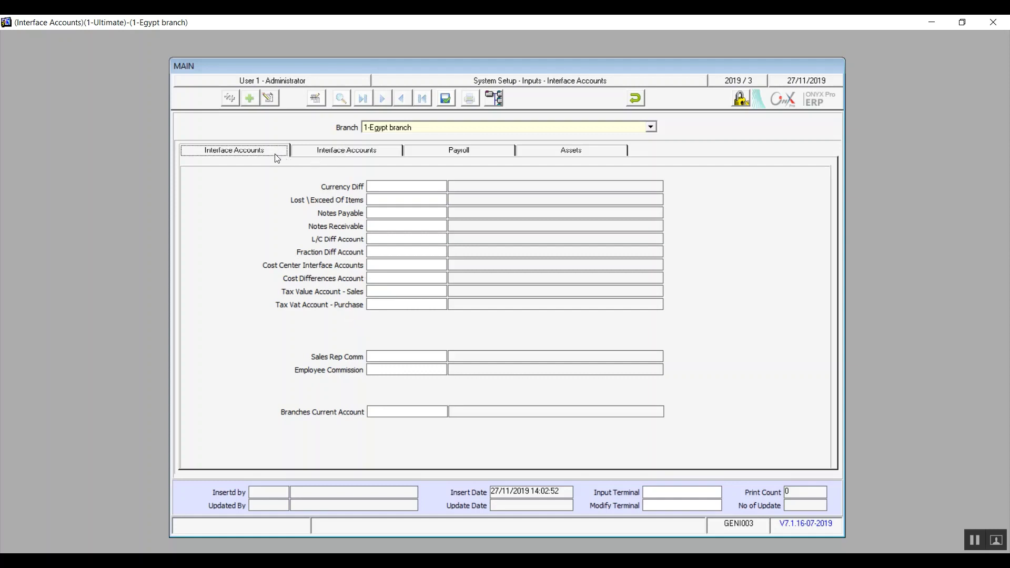
Step: Look up accounts for the Currency Diff field and search the chart of accounts for "%فروق"
{"action": "left_click", "coordinate": [392, 186]}
{"action": "double_click", "coordinate": [392, 187]}
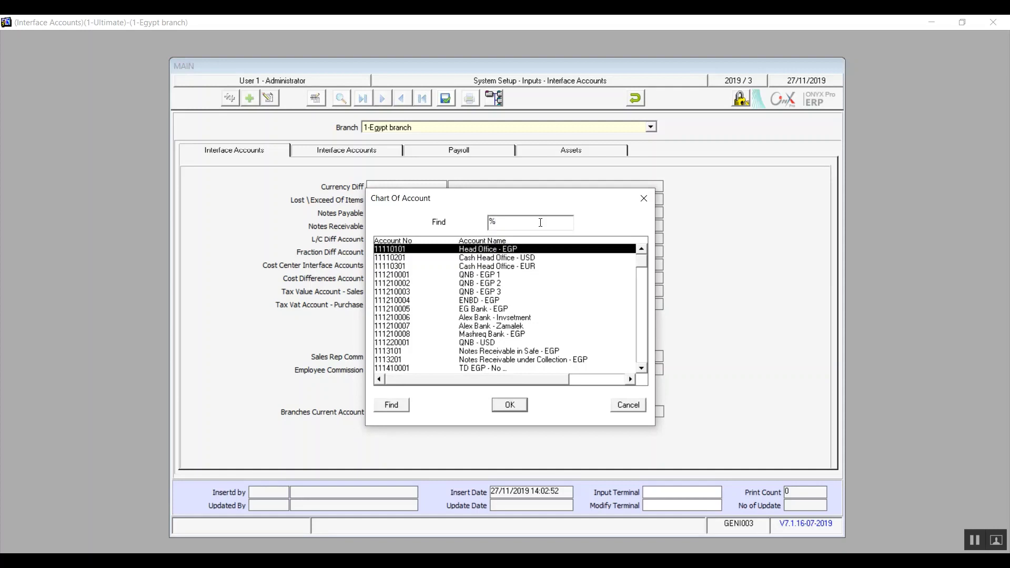
{"action": "type", "text": "%فروق"}
{"action": "key", "text": "Return"}
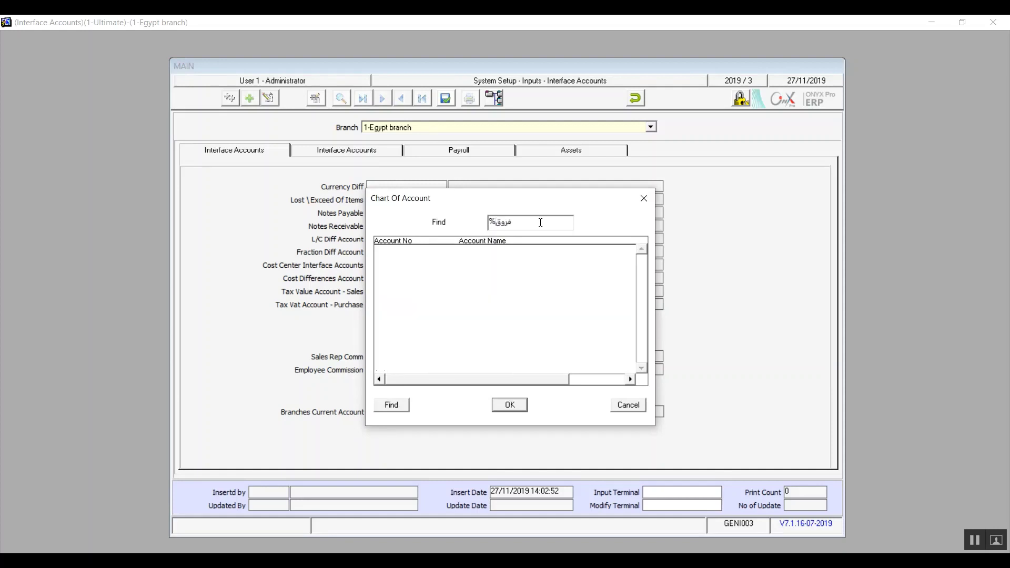
Step: Clear the search back to "%", browse the full account list and cancel without choosing a Currency Diff account
{"action": "key", "text": "shift+Left"}
{"action": "key", "text": "shift+Left"}
{"action": "key", "text": "shift+Left"}
{"action": "key", "text": "shift+Left"}
{"action": "key", "text": "BackSpace"}
{"action": "type", "text": "dif"}
{"action": "key", "text": "BackSpace"}
{"action": "key", "text": "BackSpace"}
{"action": "key", "text": "BackSpace"}
{"action": "key", "text": "Return"}
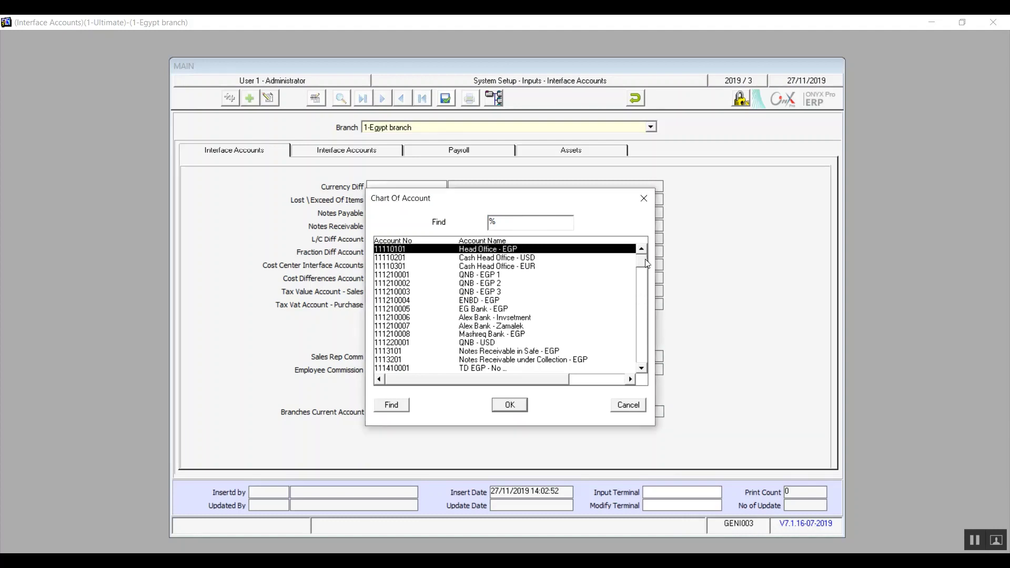
{"action": "mouse_move", "coordinate": [647, 263]}
{"action": "left_mouse_down"}
{"action": "mouse_move", "coordinate": [650, 281]}
{"action": "mouse_move", "coordinate": [639, 259]}
{"action": "left_mouse_up"}
{"action": "left_click", "coordinate": [626, 409]}
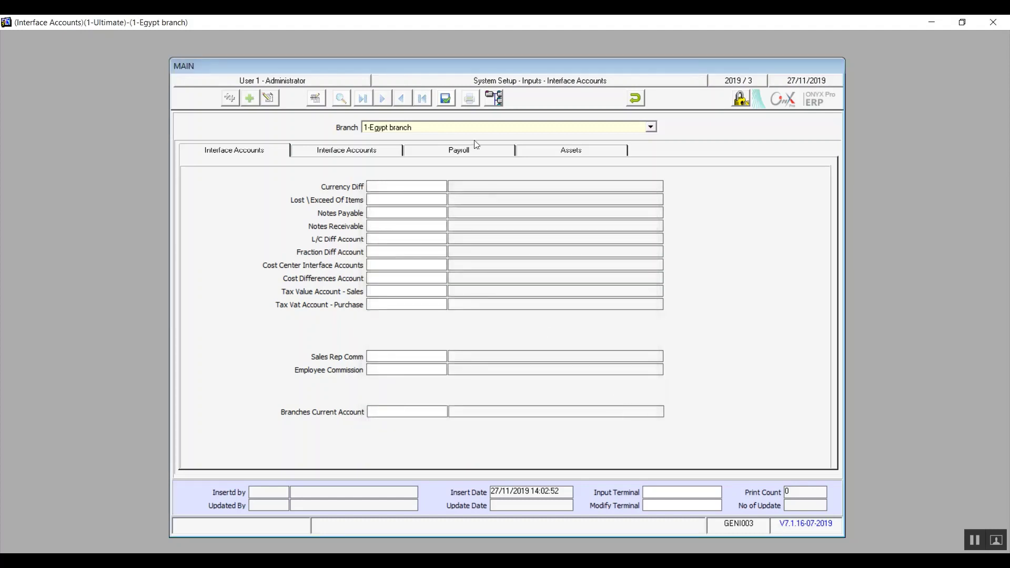
Step: View the second set of interface accounts and open the Transfer Diff. Account lookup, cancelling it without a selection
{"action": "left_click", "coordinate": [344, 152]}
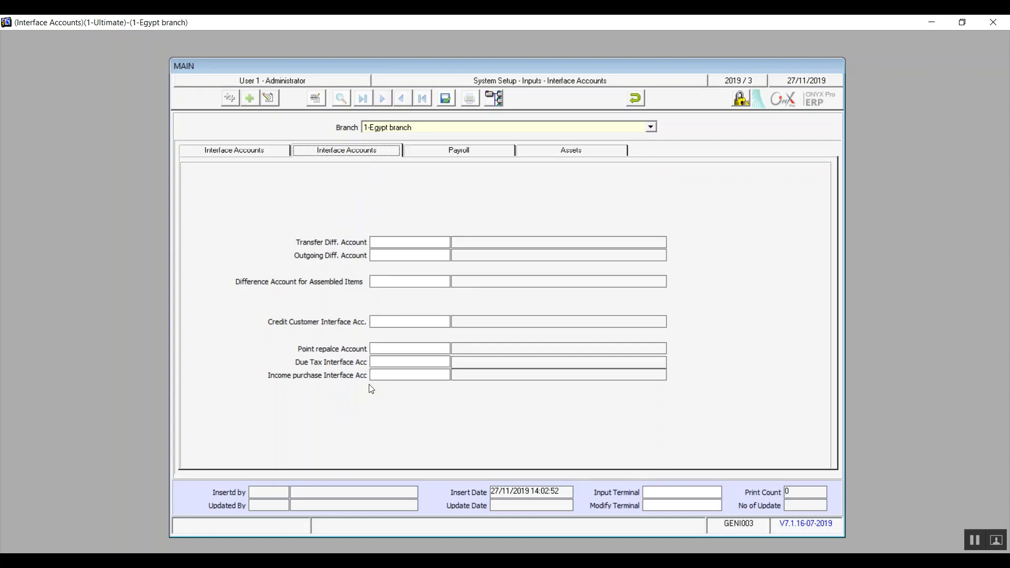
{"action": "left_click", "coordinate": [399, 239]}
{"action": "double_click", "coordinate": [399, 239]}
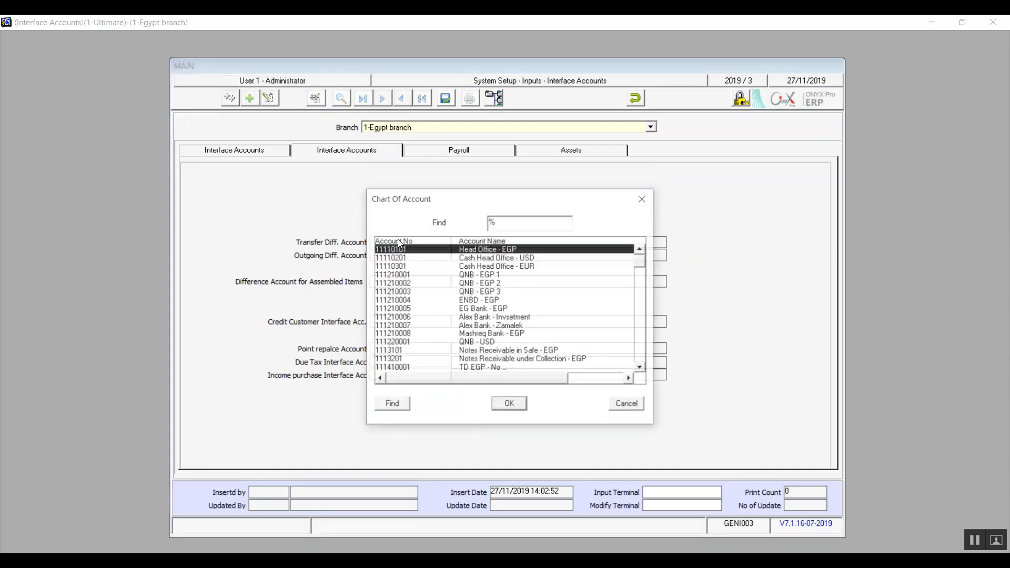
{"action": "left_click", "coordinate": [639, 405]}
Step: View the interface account fields for payroll and for assets
{"action": "left_click", "coordinate": [465, 153]}
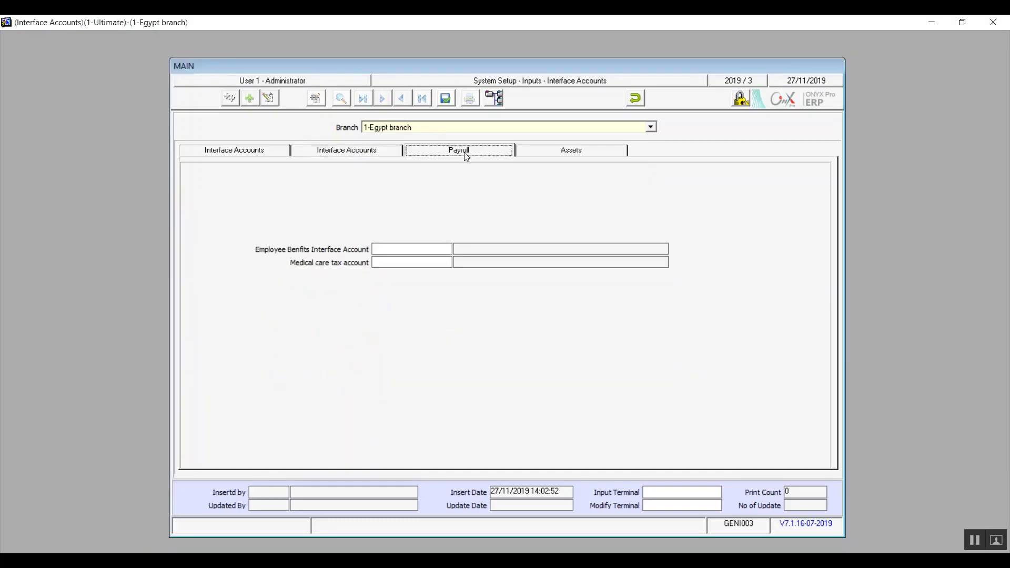
{"action": "left_click", "coordinate": [416, 250]}
{"action": "left_click", "coordinate": [553, 152]}
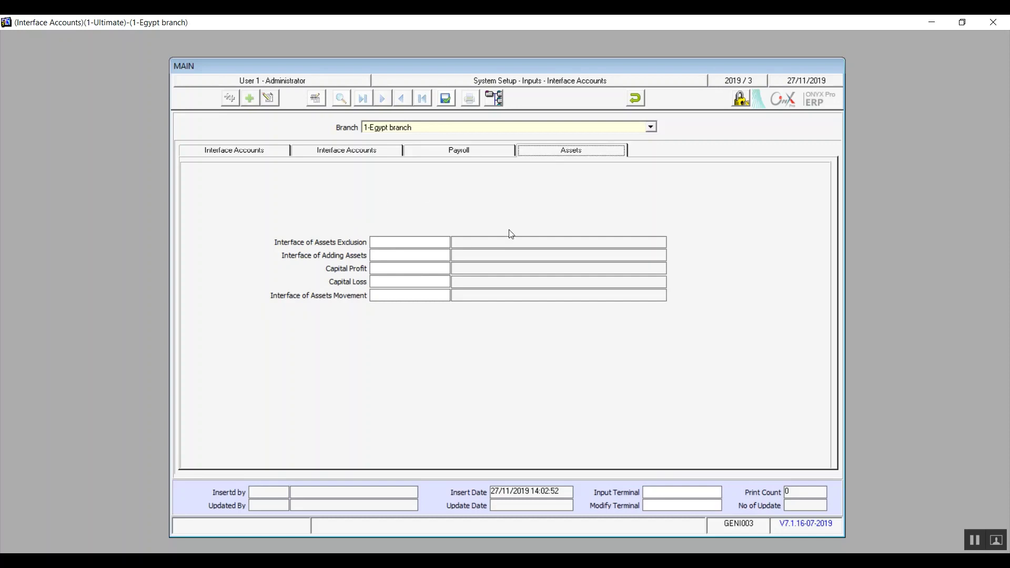
Step: Cancel the interface accounts entry, close the form and select Employees-professions linking among the system setup inputs
{"action": "left_click", "coordinate": [635, 98]}
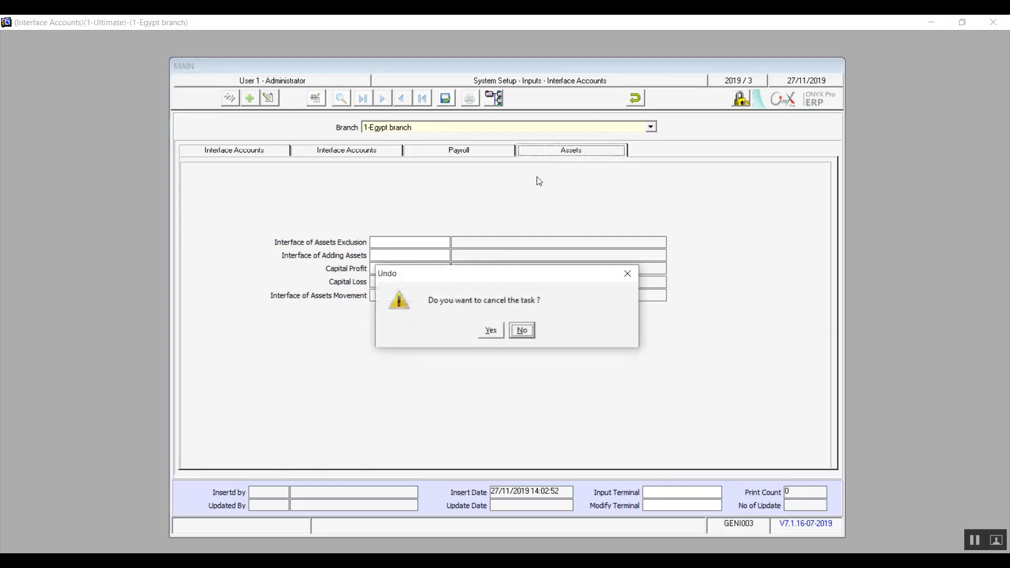
{"action": "left_click", "coordinate": [491, 330]}
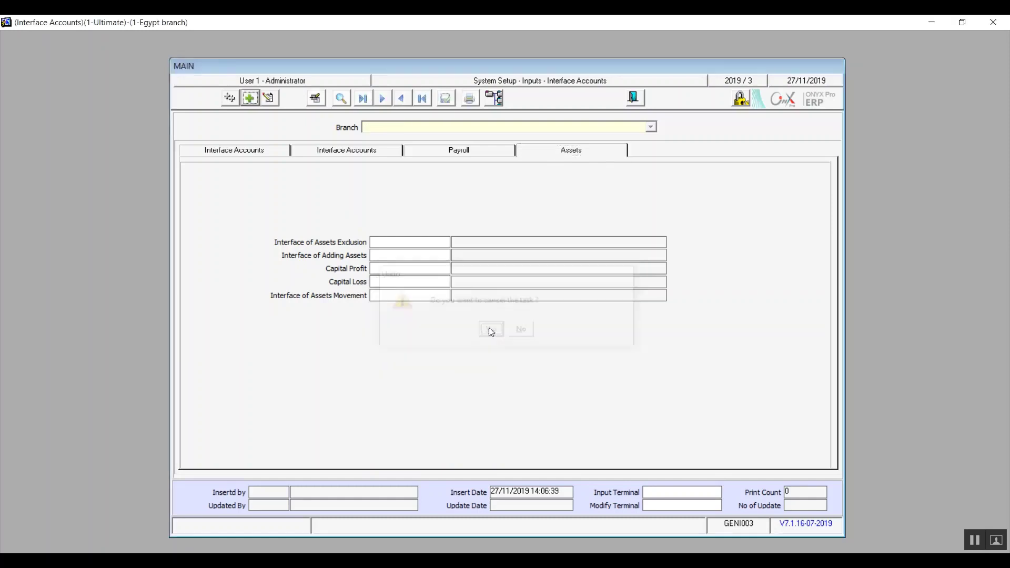
{"action": "left_click", "coordinate": [634, 99]}
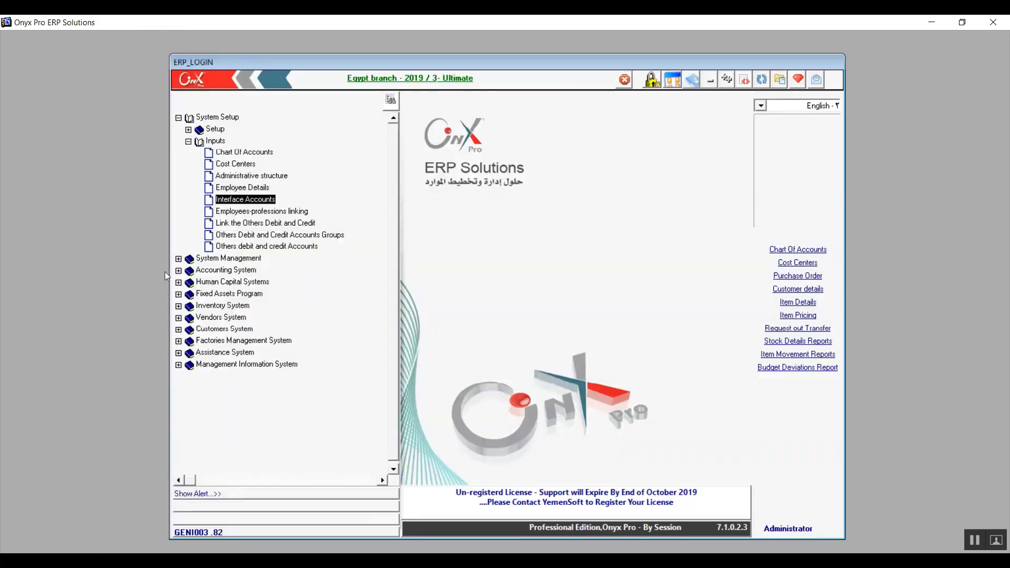
{"action": "left_click", "coordinate": [252, 213]}
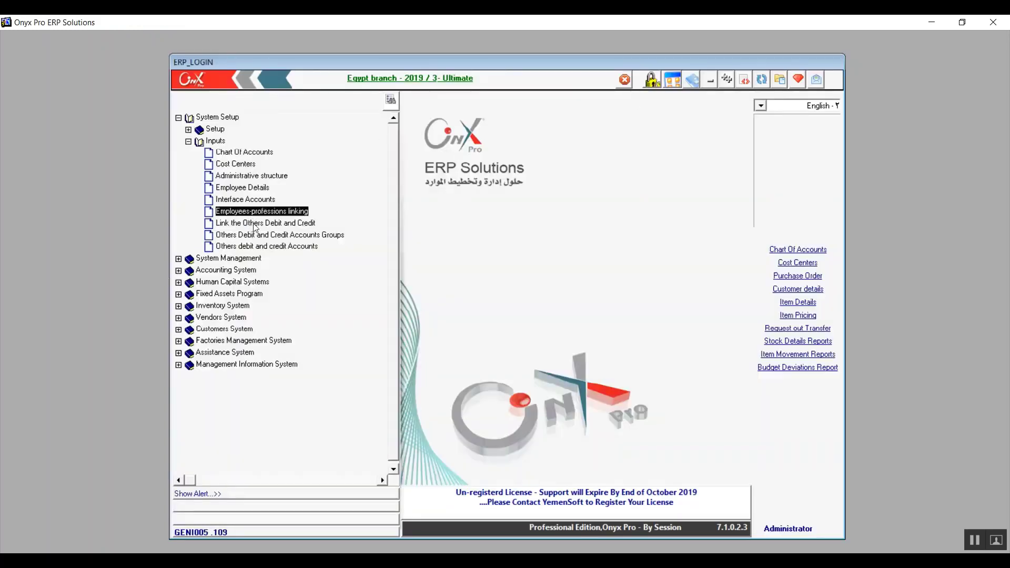
{"action": "left_click", "coordinate": [259, 227]}
{"action": "key", "text": "Down"}
{"action": "key", "text": "Down"}
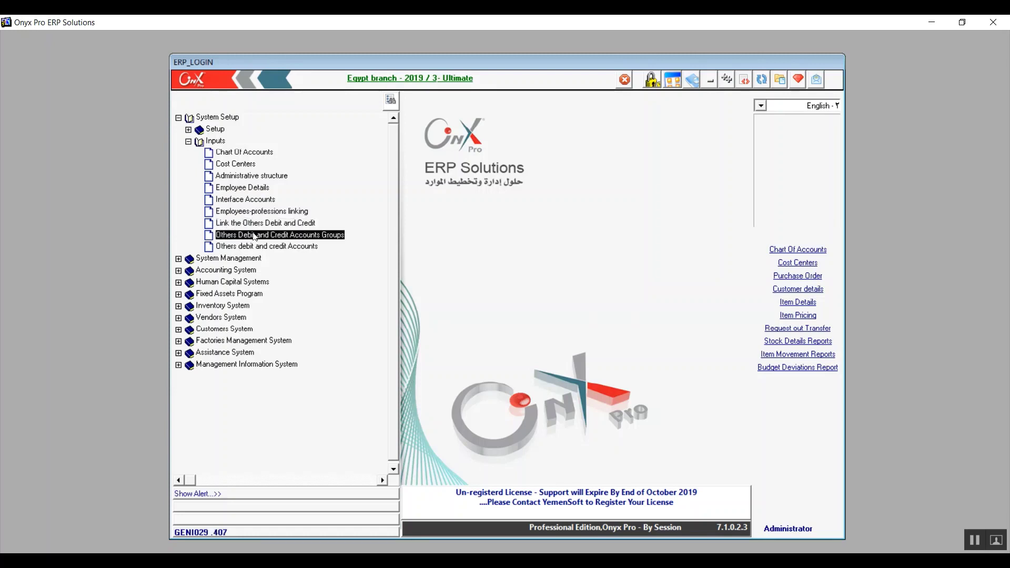
{"action": "key", "text": "Up"}
{"action": "key", "text": "Up"}
{"action": "key", "text": "Down"}
{"action": "key", "text": "Down"}
{"action": "key", "text": "Up"}
{"action": "key", "text": "Up"}
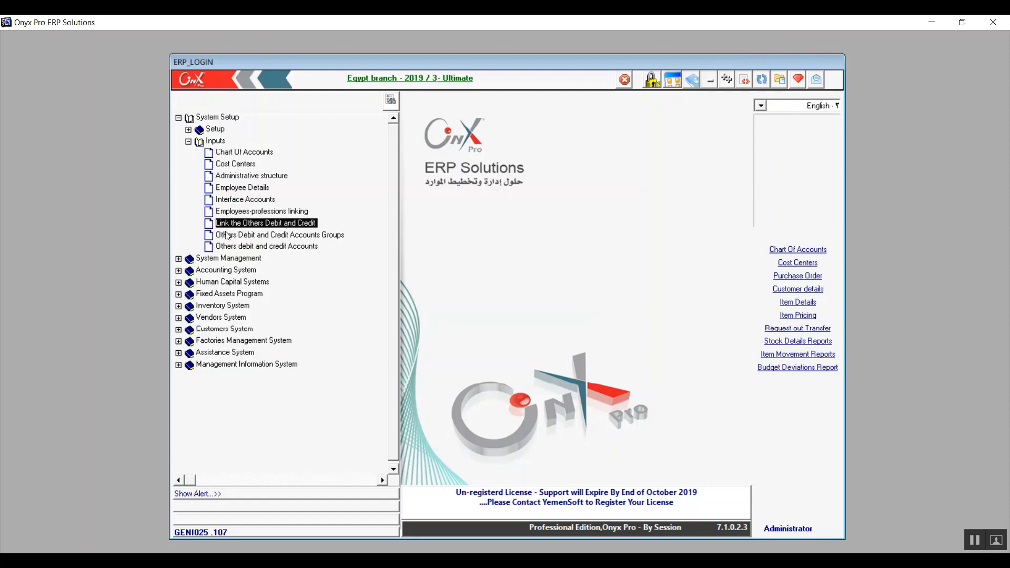
Step: Start a new record in Link the Others Debit and Credit with local name "ضمانة الموردين" and foreign name "vendors warannties"
{"action": "double_click", "coordinate": [271, 229]}
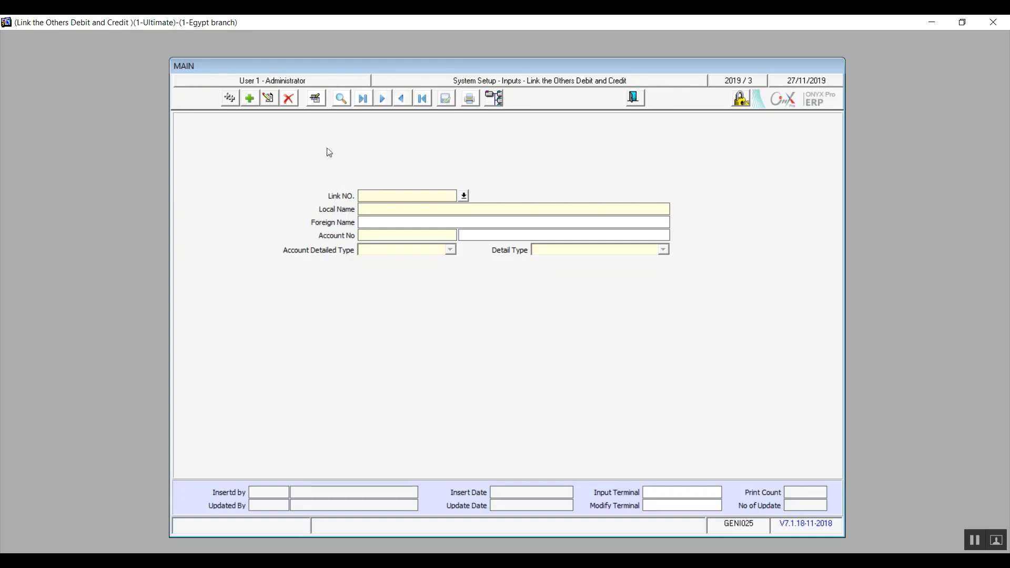
{"action": "left_click", "coordinate": [247, 101]}
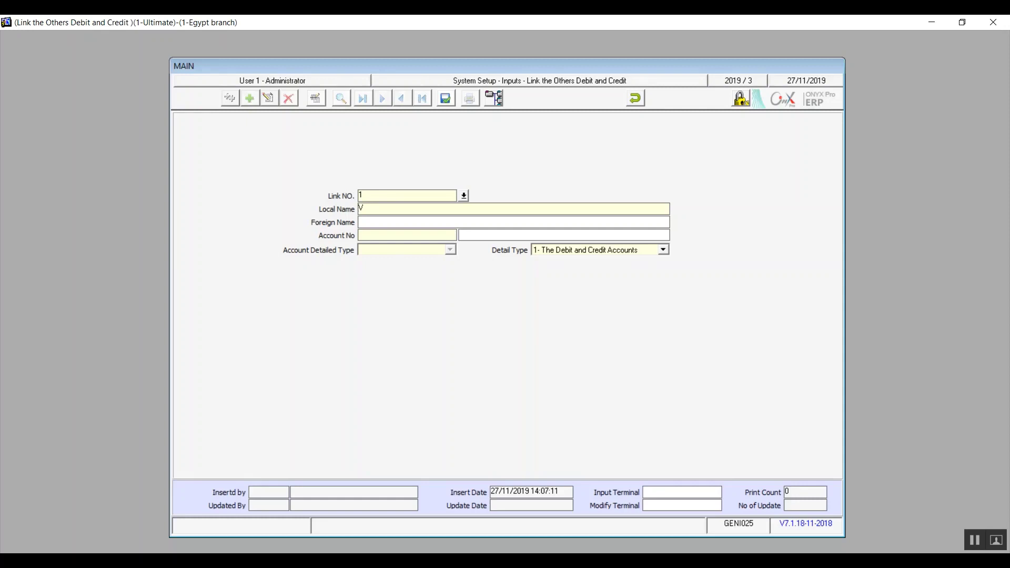
{"action": "type", "text": "ضمانة الموردين"}
{"action": "key", "text": "Return"}
{"action": "type", "text": "vendors warannties"}
Step: Try to look up an account for the new link's Account No field
{"action": "double_click", "coordinate": [378, 237]}
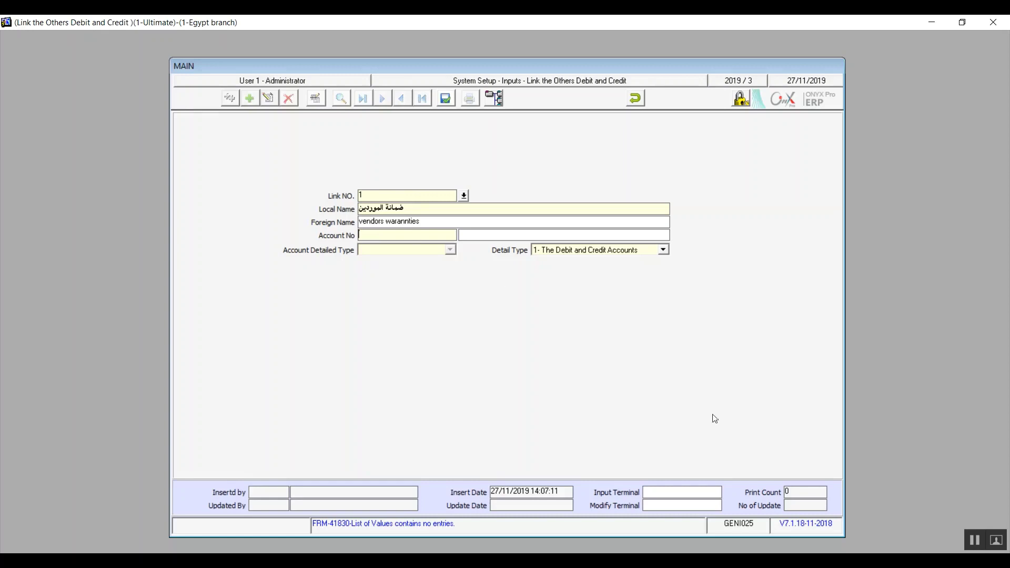
{"action": "left_click", "coordinate": [402, 235]}
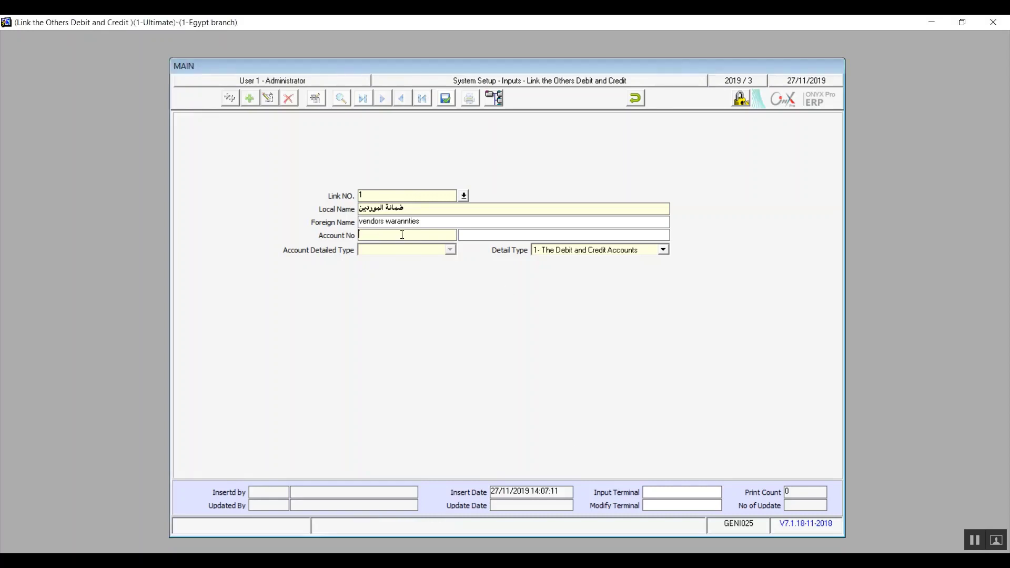
{"action": "double_click", "coordinate": [402, 235]}
Step: Switch from the link form to the Chart of Accounts screen and expand the LIABILITIES branch
{"action": "left_click", "coordinate": [492, 98]}
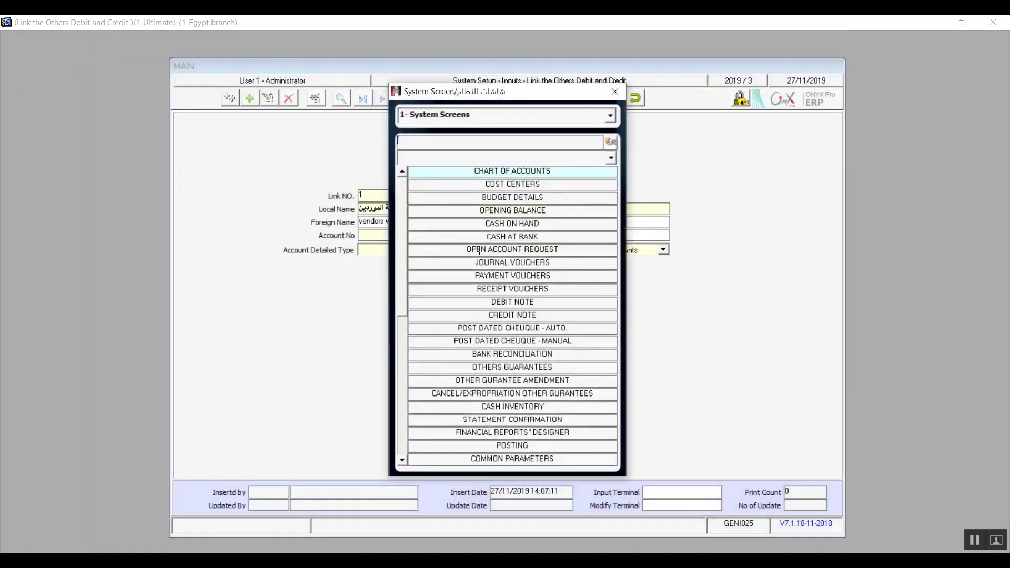
{"action": "left_click", "coordinate": [513, 172]}
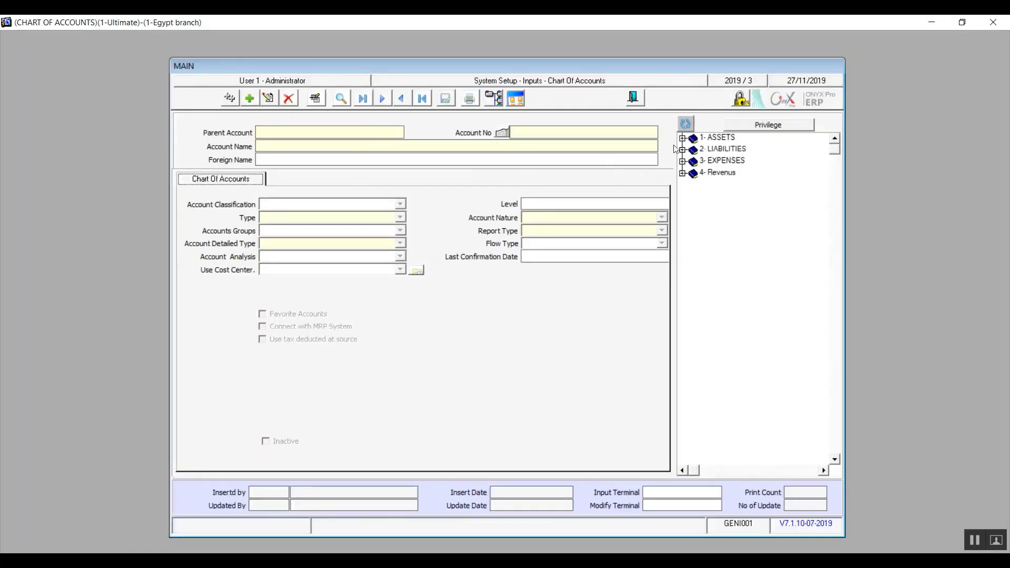
{"action": "left_click", "coordinate": [688, 150]}
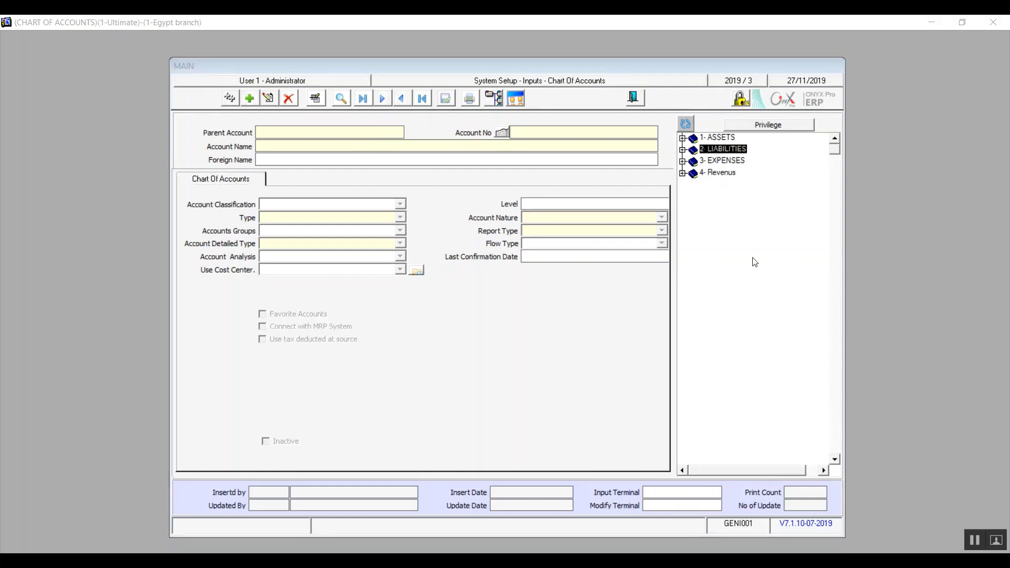
{"action": "left_click", "coordinate": [684, 151]}
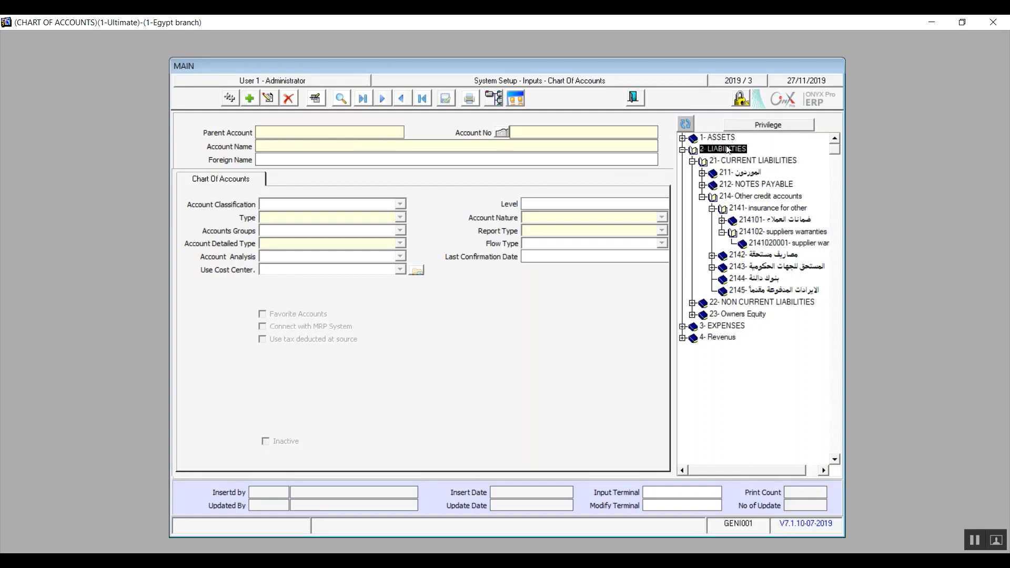
Step: Display the supplier warranty sub account found under Other credit accounts, insurance for other, suppliers warranties
{"action": "left_click", "coordinate": [755, 197]}
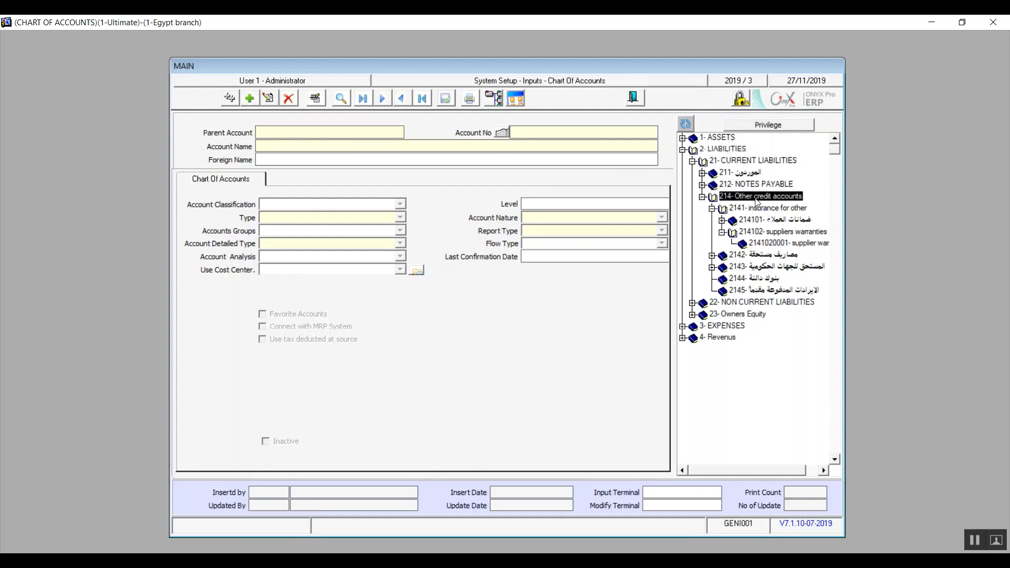
{"action": "left_click", "coordinate": [743, 162]}
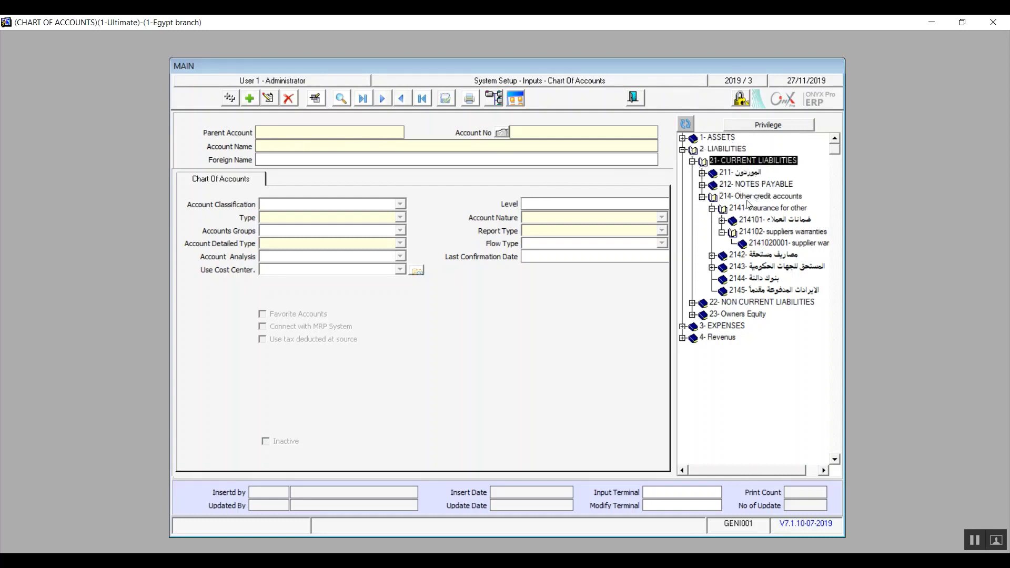
{"action": "left_click", "coordinate": [744, 198]}
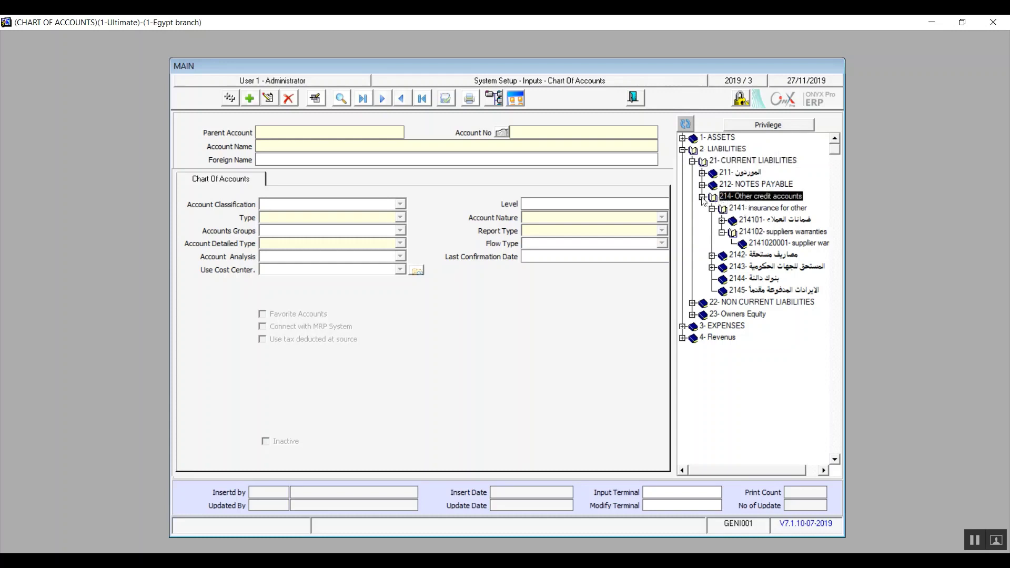
{"action": "left_click", "coordinate": [712, 209]}
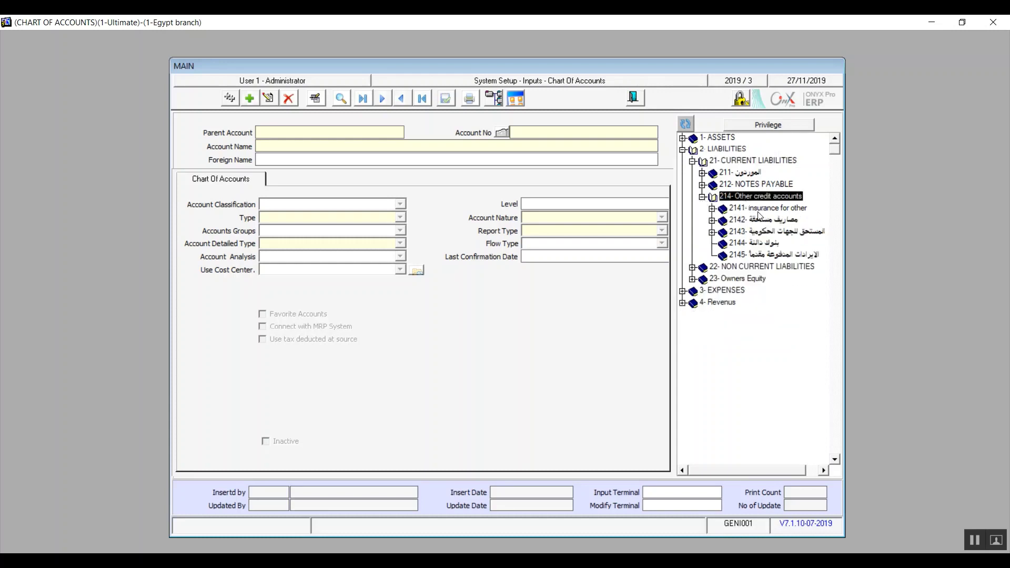
{"action": "double_click", "coordinate": [761, 208]}
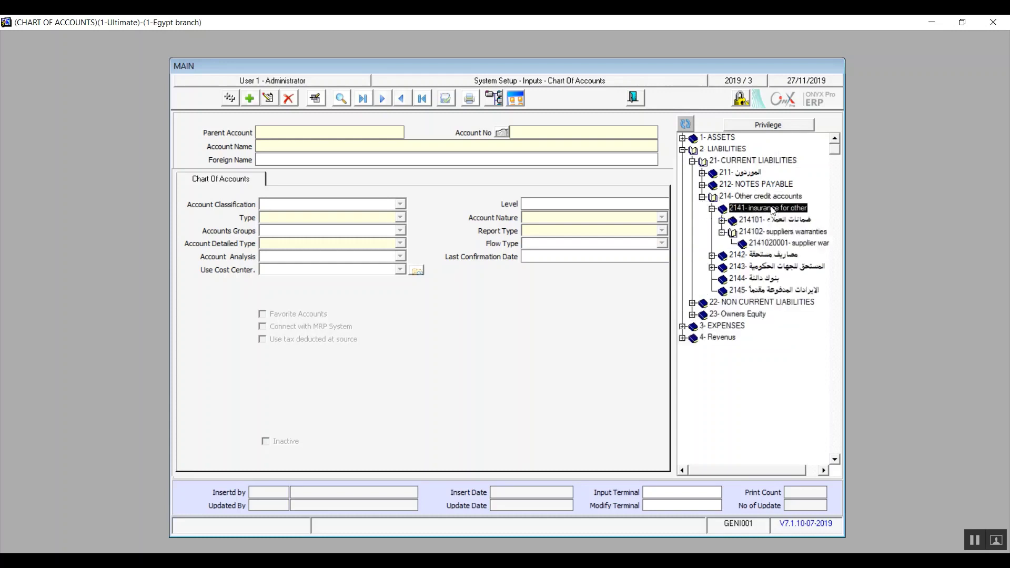
{"action": "double_click", "coordinate": [792, 232]}
{"action": "double_click", "coordinate": [792, 232]}
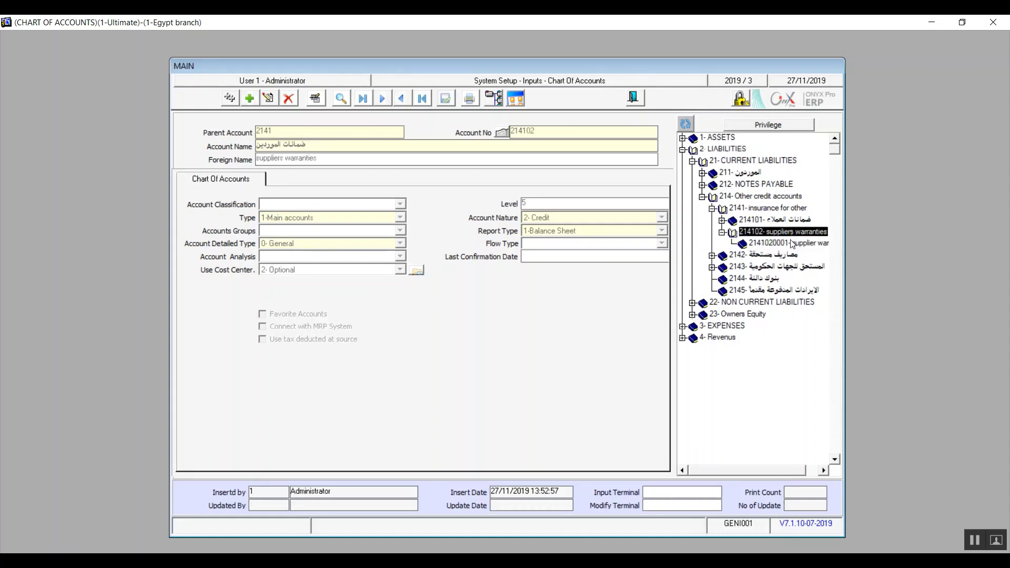
{"action": "left_click", "coordinate": [791, 243]}
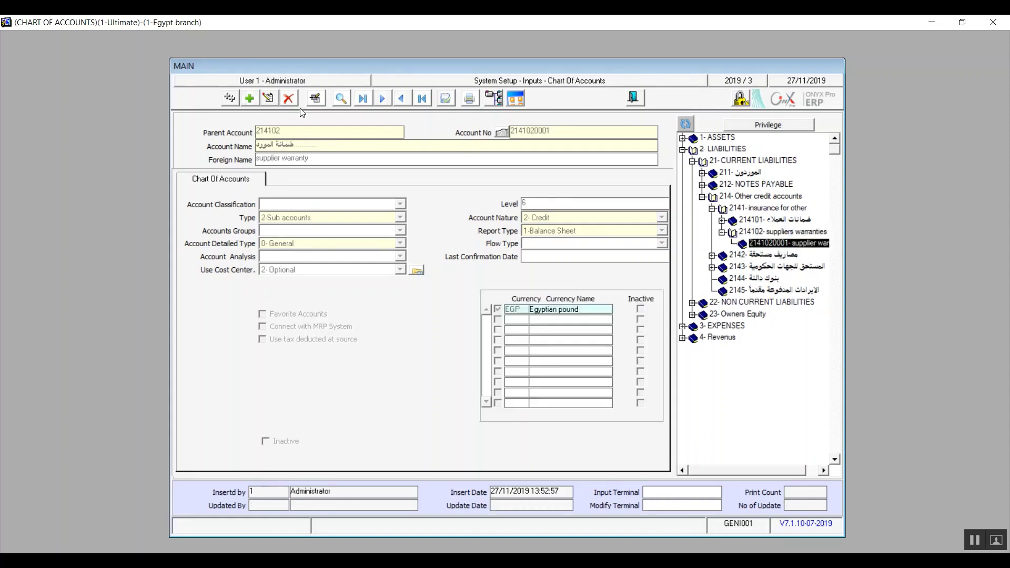
Step: Set the supplier warranty account's Account Detailed Type to 6- Other Credit, save it and close the chart of accounts
{"action": "left_click", "coordinate": [268, 99]}
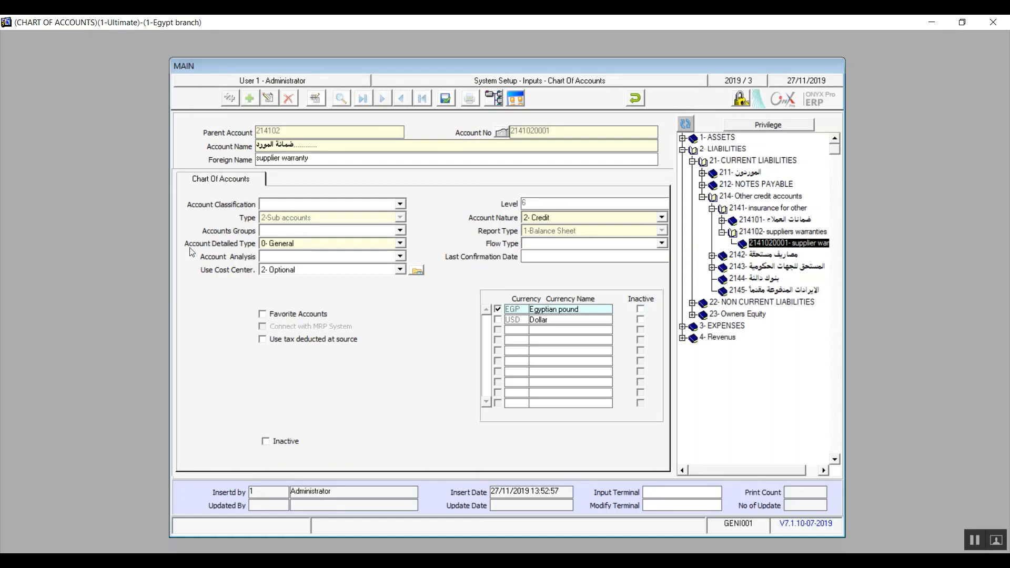
{"action": "left_click", "coordinate": [396, 244]}
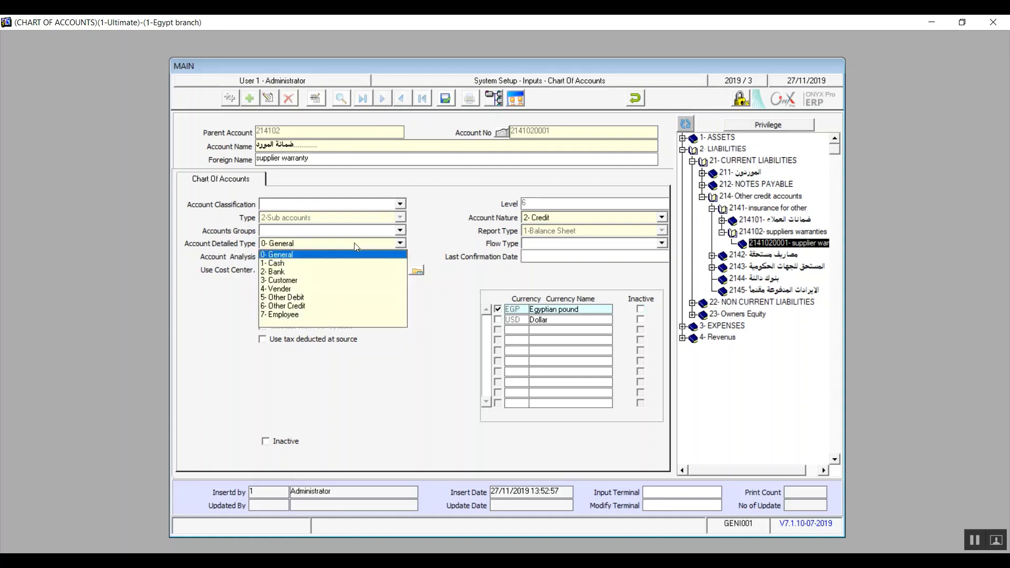
{"action": "left_click", "coordinate": [314, 306]}
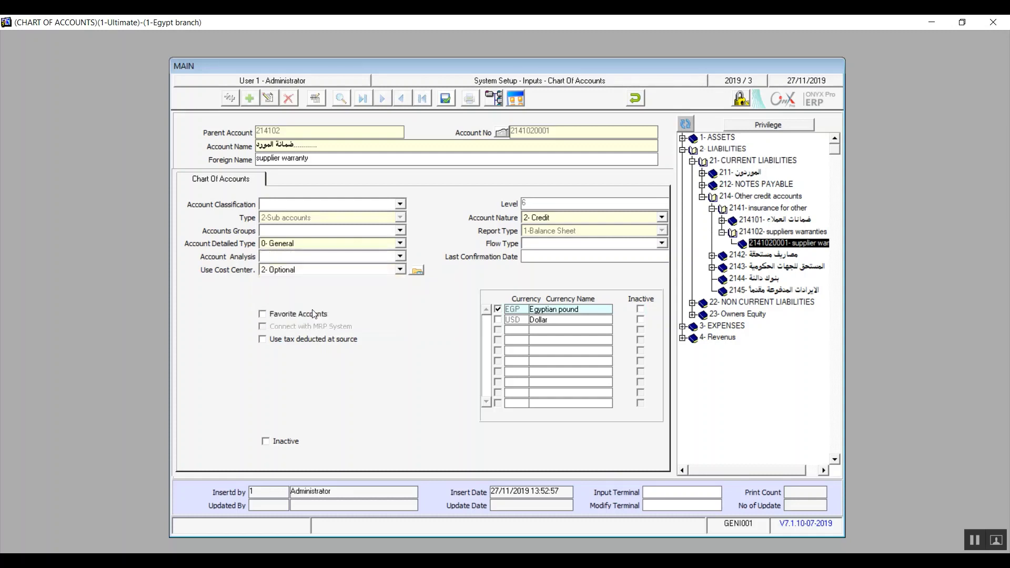
{"action": "left_click", "coordinate": [447, 98]}
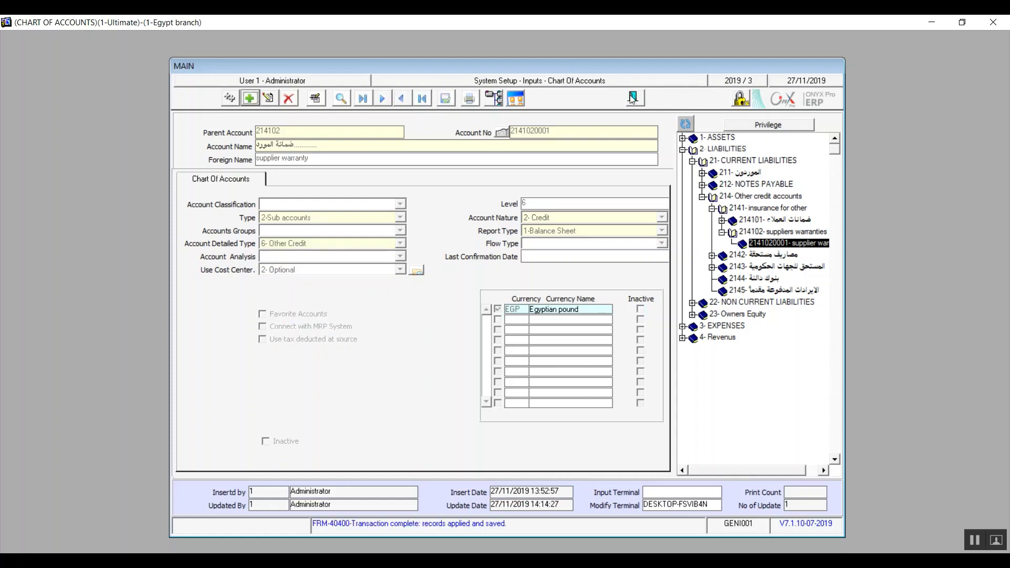
{"action": "left_click", "coordinate": [632, 98]}
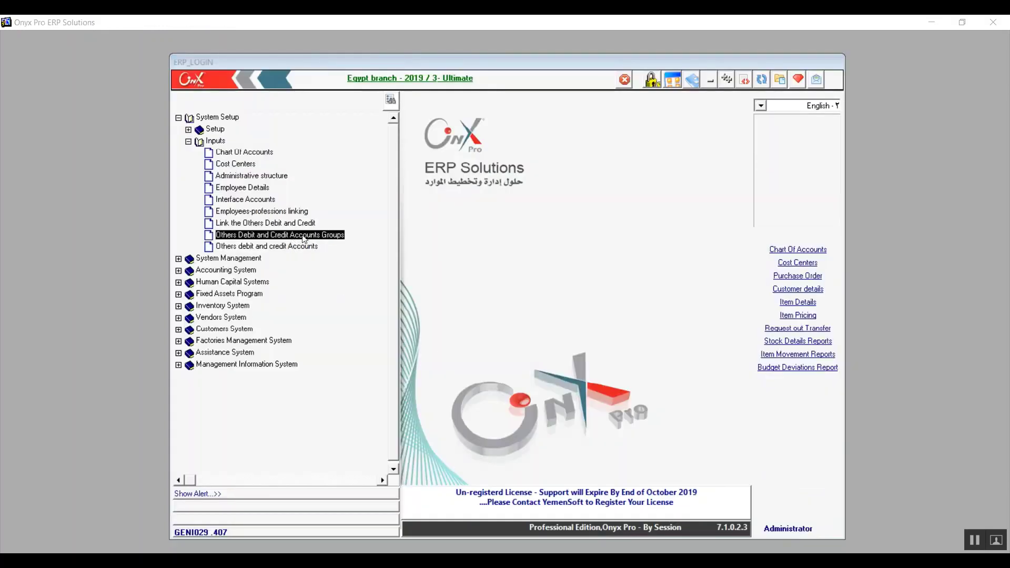
Step: Open Others Debit and Credit Accounts Groups and retrieve the vendors warannties link record
{"action": "left_click", "coordinate": [304, 237]}
{"action": "double_click", "coordinate": [304, 238]}
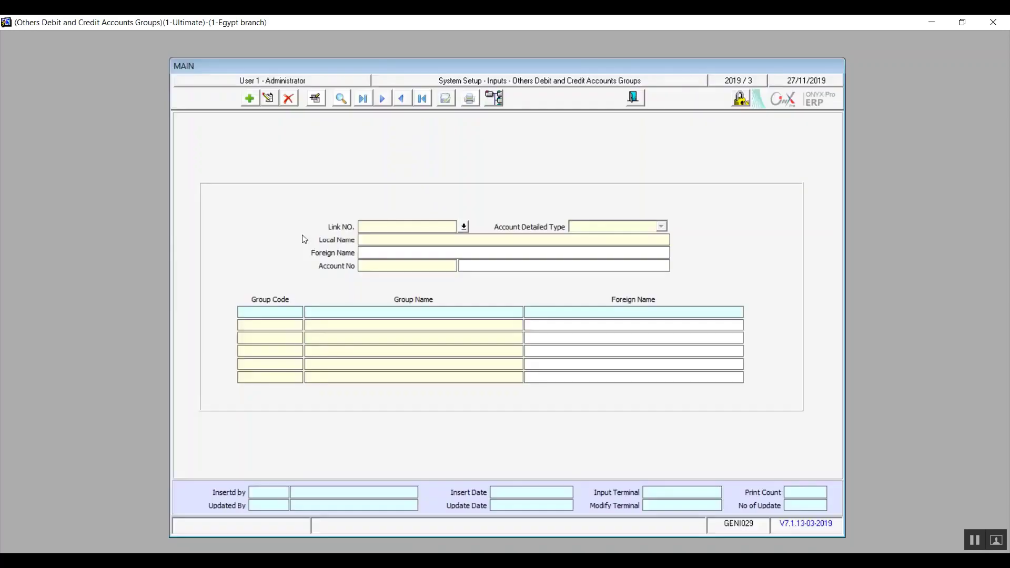
{"action": "left_click", "coordinate": [341, 98]}
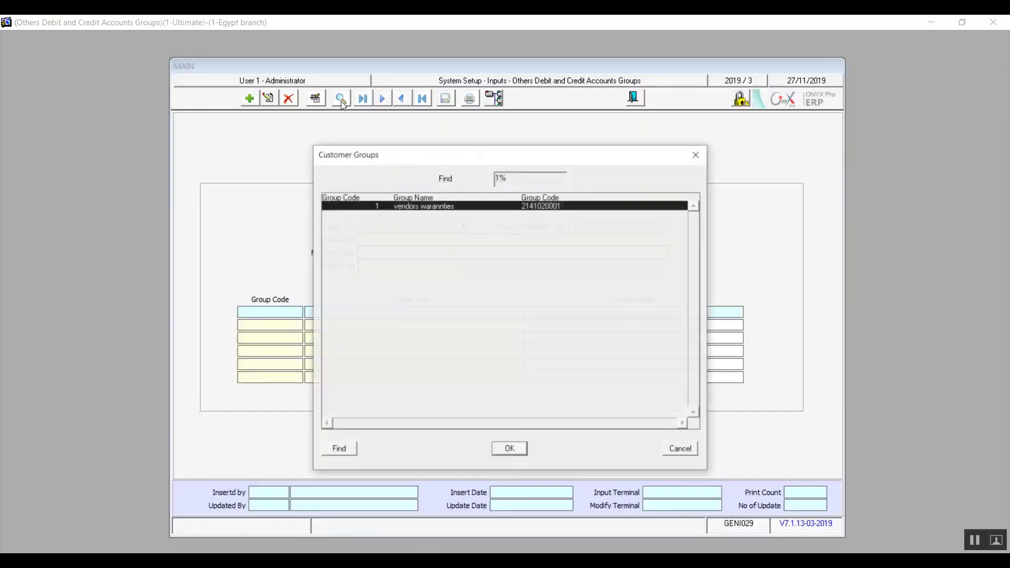
{"action": "double_click", "coordinate": [420, 208]}
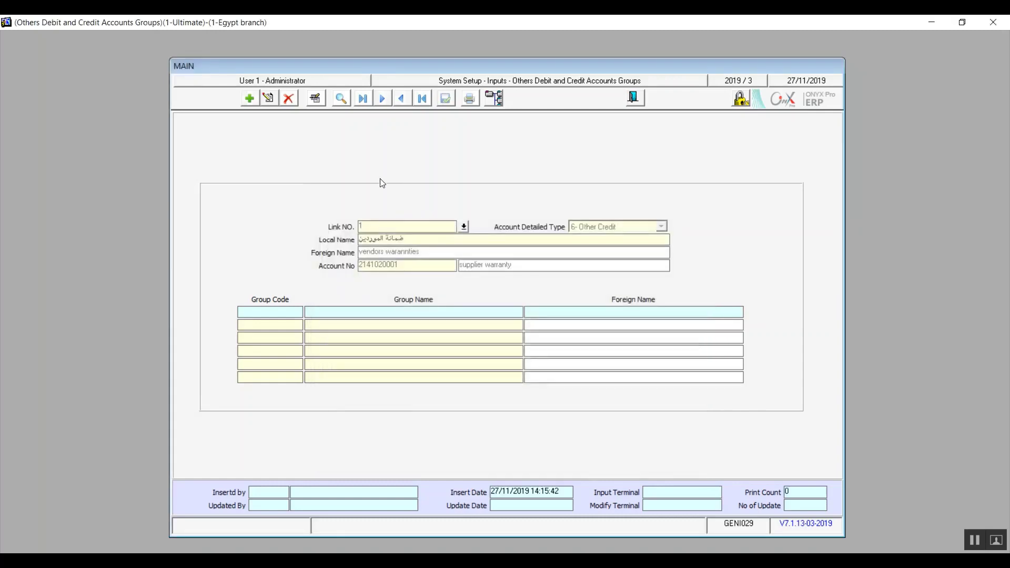
Step: Edit the link and copy its foreign name "vendors warannties" into the Group Name and Foreign Name of group 1
{"action": "left_click", "coordinate": [263, 101]}
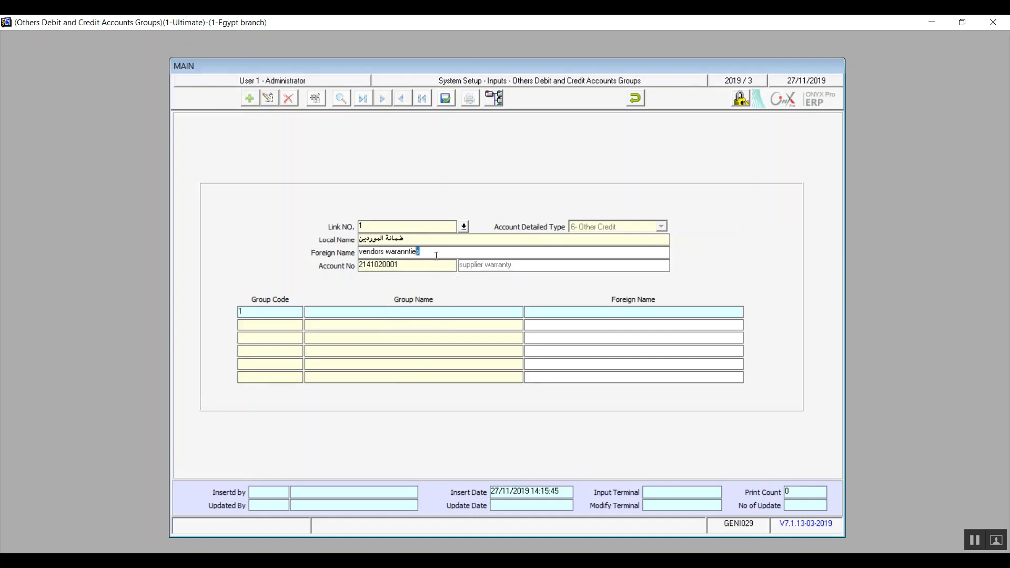
{"action": "key", "text": "shift+Left"}
{"action": "key", "text": "shift+Left"}
{"action": "key", "text": "shift+Left"}
{"action": "key", "text": "shift+Left"}
{"action": "key", "text": "shift+Left"}
{"action": "key", "text": "shift+Left"}
{"action": "key", "text": "shift+Left"}
{"action": "key", "text": "shift+Left"}
{"action": "key", "text": "shift+Left"}
{"action": "key", "text": "shift+Left"}
{"action": "key", "text": "shift+Left"}
{"action": "key", "text": "shift+Left"}
{"action": "key", "text": "shift+Left"}
{"action": "key", "text": "shift+Left"}
{"action": "key", "text": "shift+Left"}
{"action": "key", "text": "shift+Left"}
{"action": "key", "text": "shift+Left"}
{"action": "key", "text": "ctrl+c"}
{"action": "left_click", "coordinate": [449, 313]}
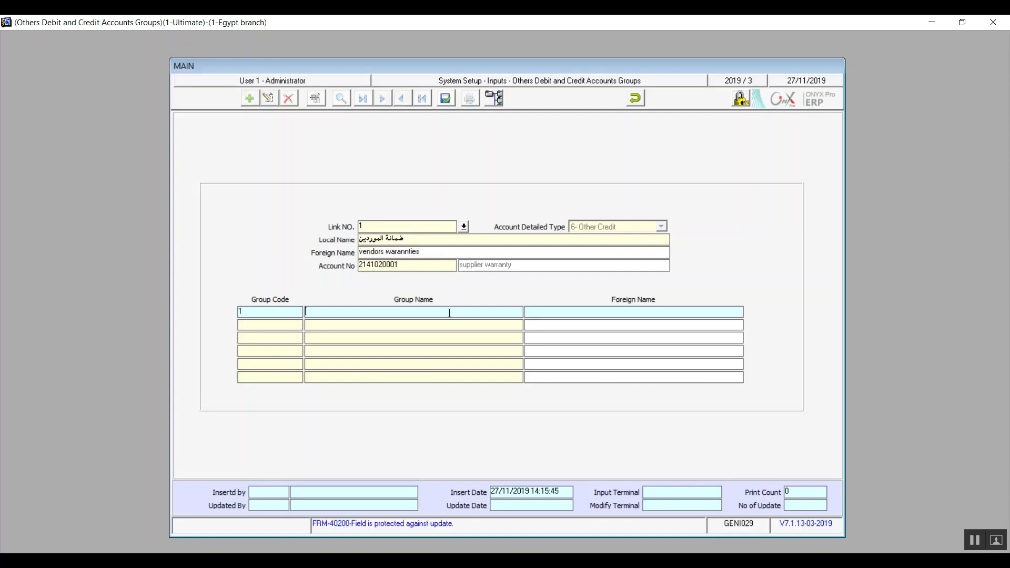
{"action": "key", "text": "ctrl+v"}
{"action": "key", "text": "ctrl+v"}
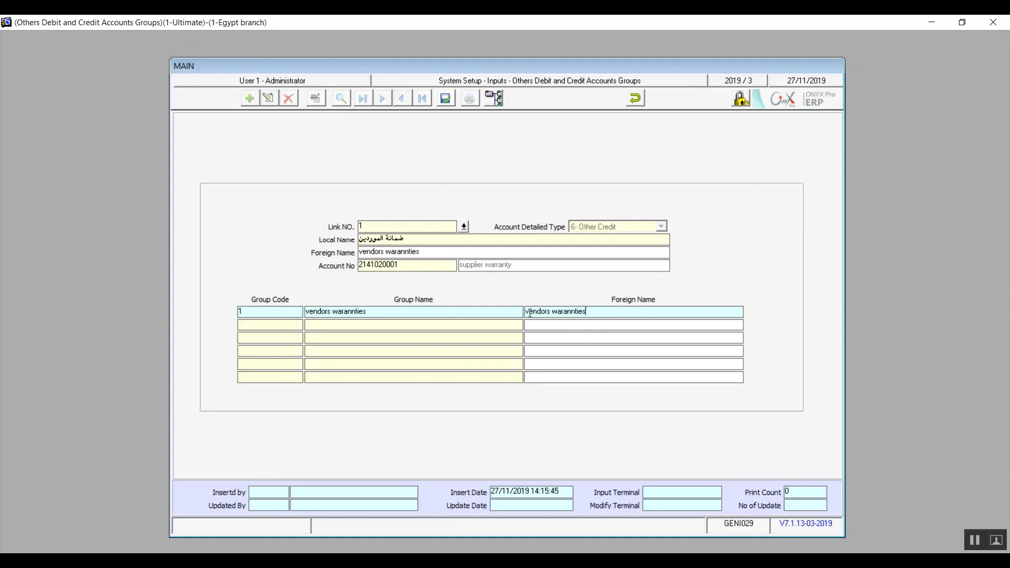
Step: Change group 1's foreign name to "local vendors warannties", save the groups record and close the form
{"action": "left_click", "coordinate": [528, 311]}
{"action": "type", "text": "local"}
{"action": "left_click", "coordinate": [446, 100]}
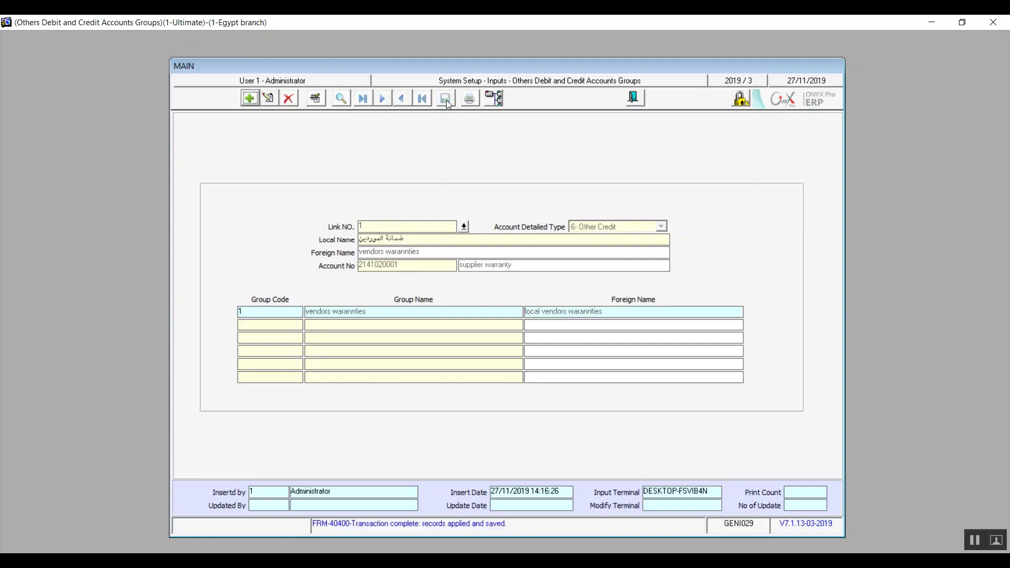
{"action": "left_click", "coordinate": [636, 98]}
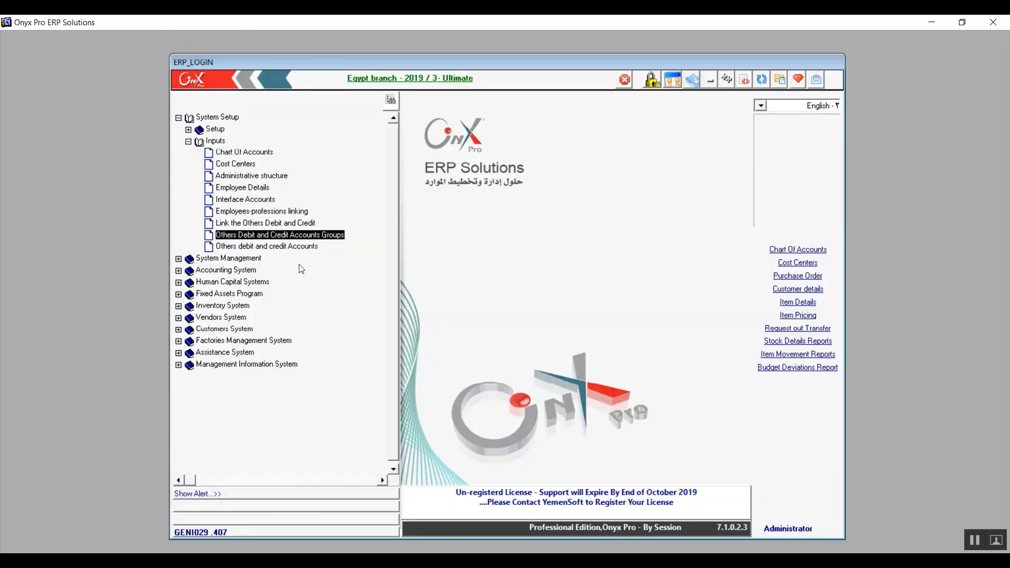
Step: Open Others debit and credit Accounts and start a new record with Detail Account set to 6- Other Credit
{"action": "left_click", "coordinate": [279, 248]}
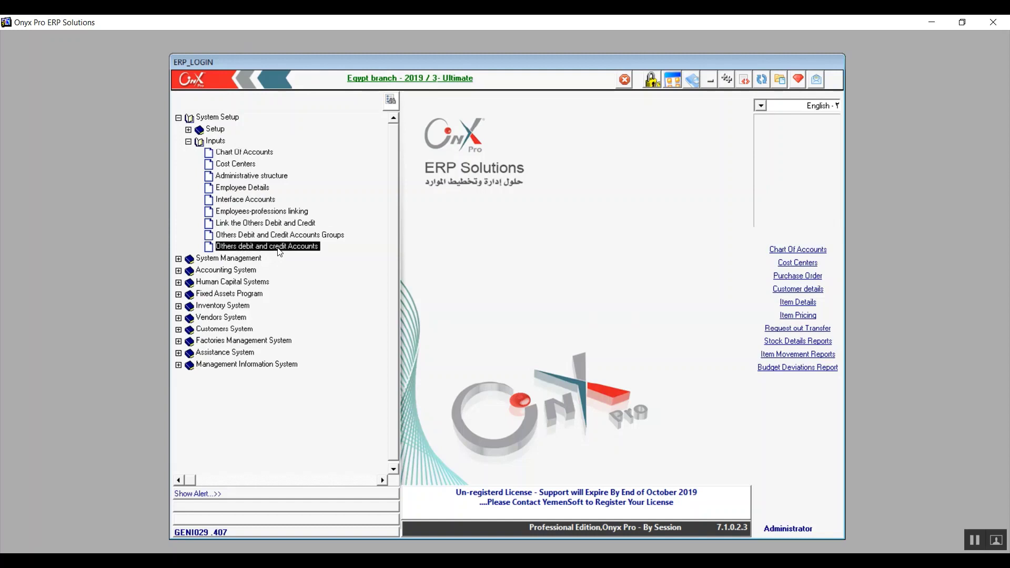
{"action": "double_click", "coordinate": [307, 248]}
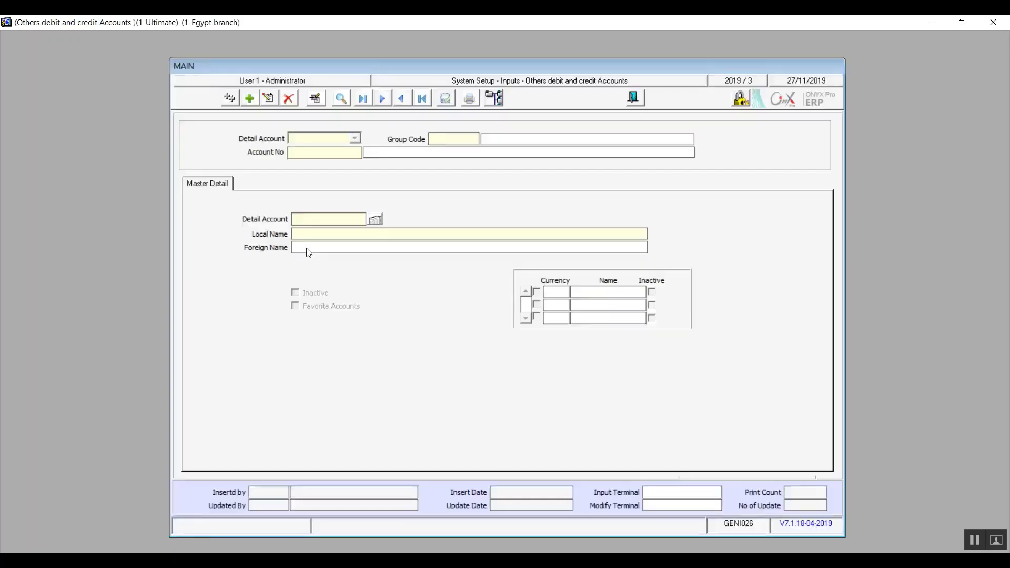
{"action": "left_click", "coordinate": [250, 100]}
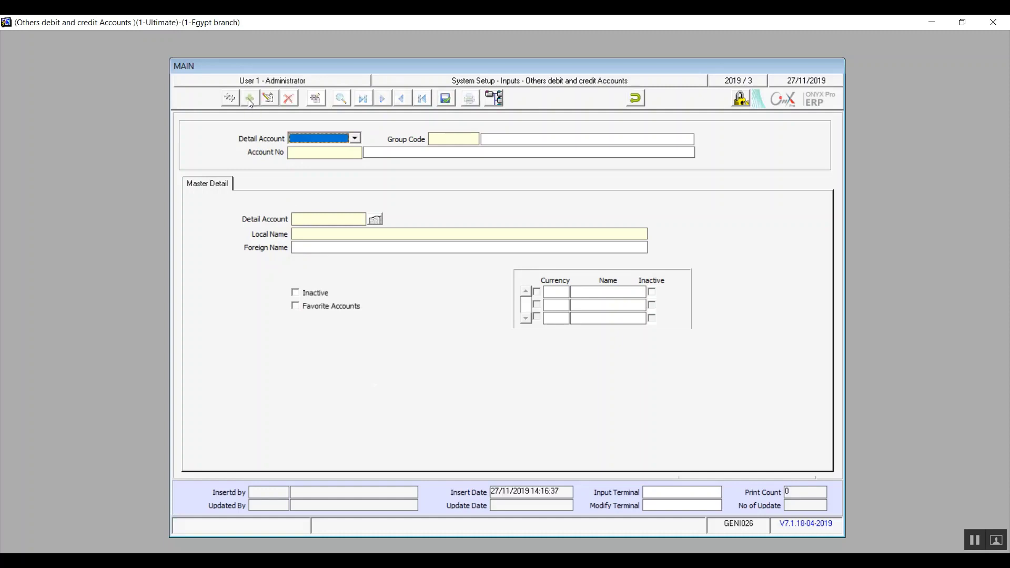
{"action": "left_click", "coordinate": [356, 138]}
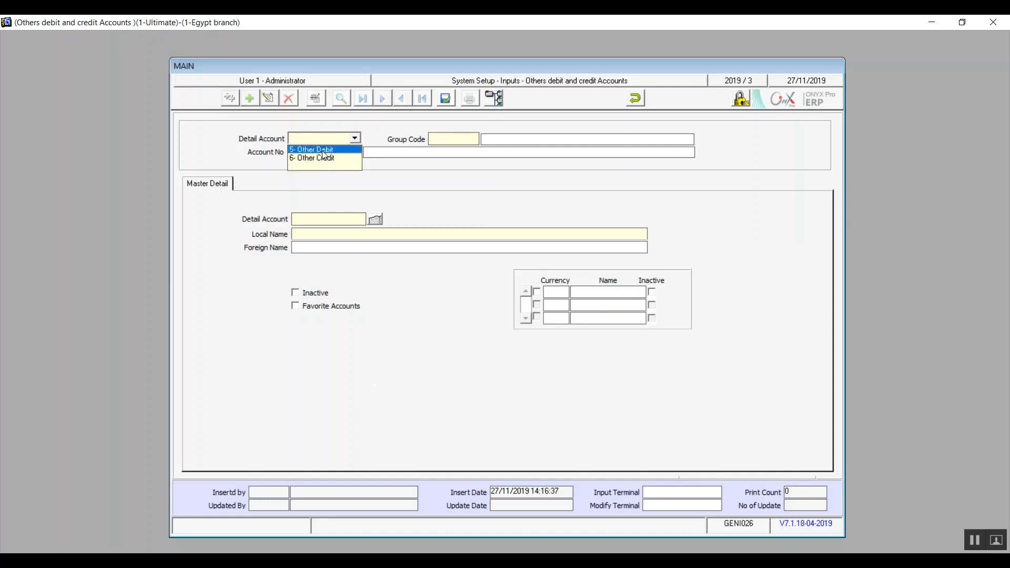
{"action": "left_click", "coordinate": [326, 158]}
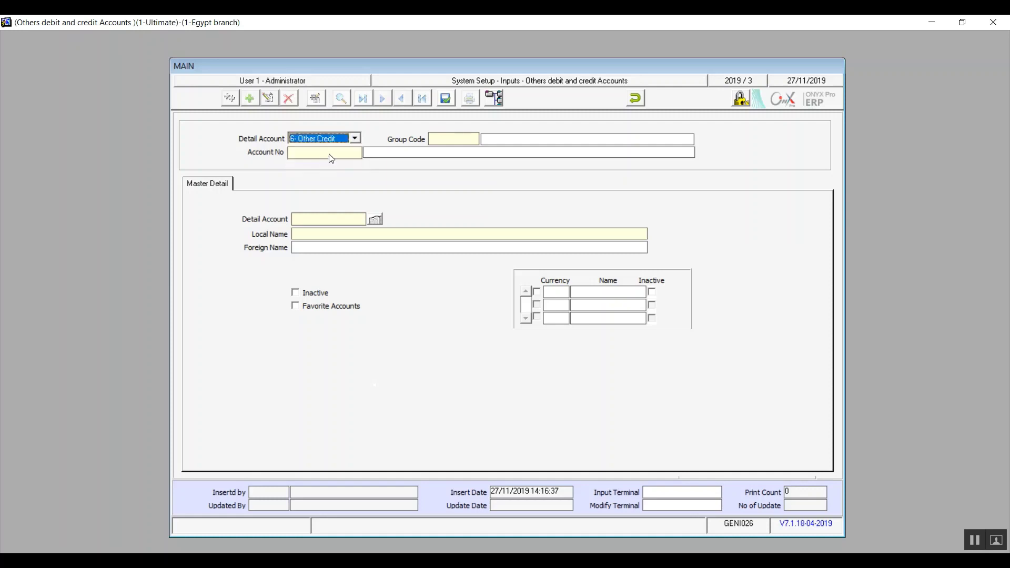
Step: Assign the new Other Credit account to group code 1, local vendors warannties, from the group list
{"action": "left_click", "coordinate": [438, 136]}
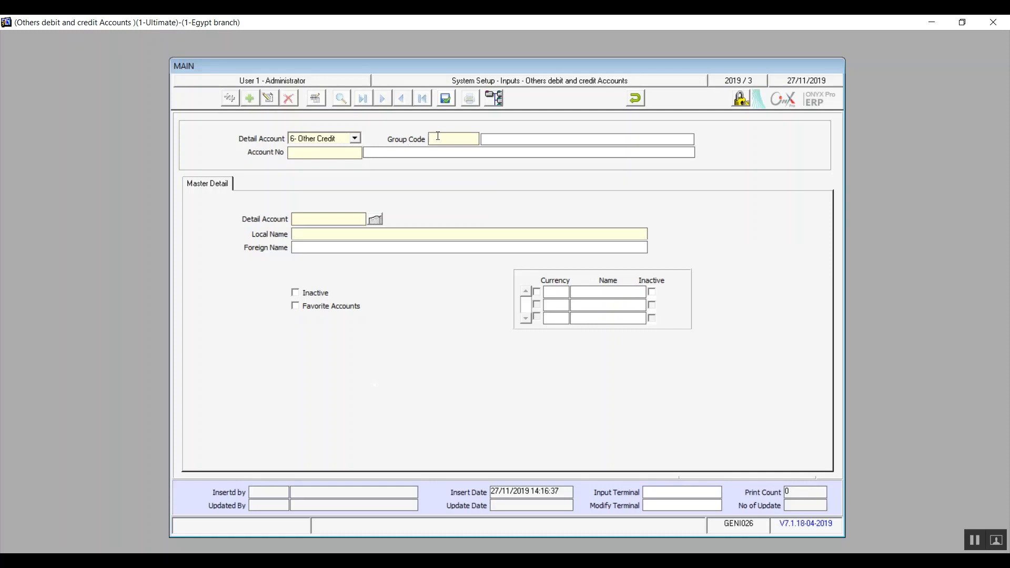
{"action": "double_click", "coordinate": [438, 136]}
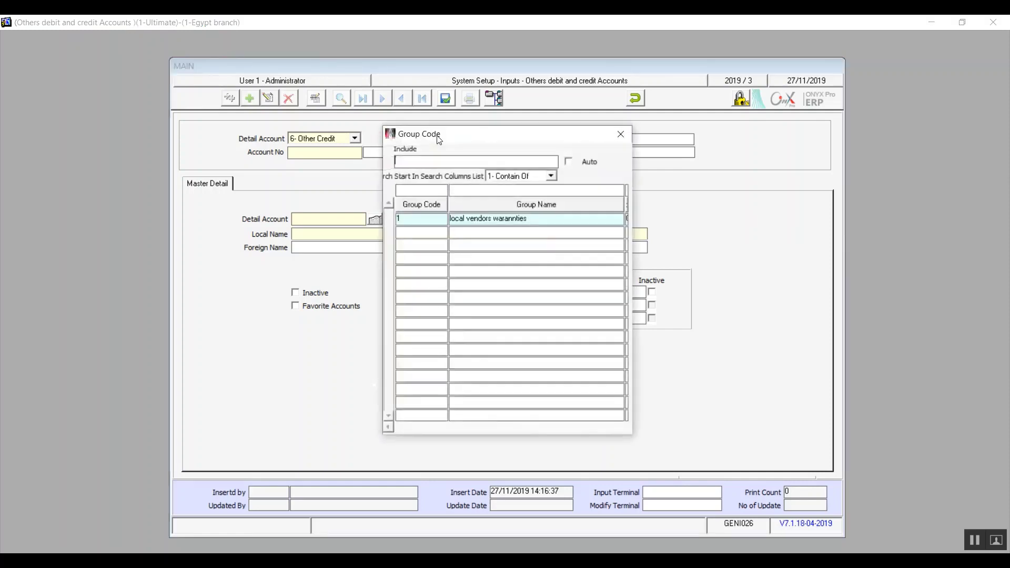
{"action": "double_click", "coordinate": [506, 220]}
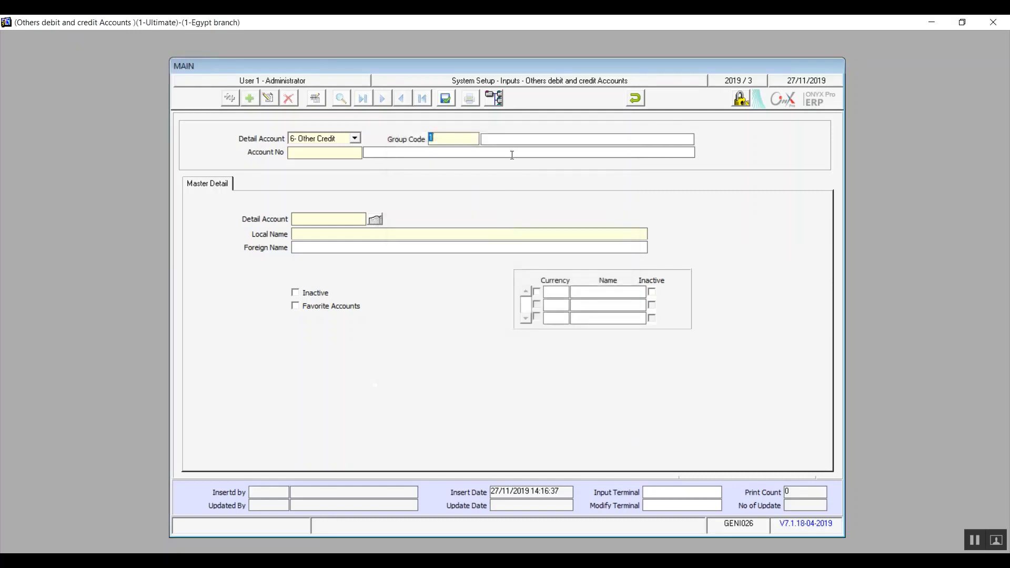
{"action": "key", "text": "Return"}
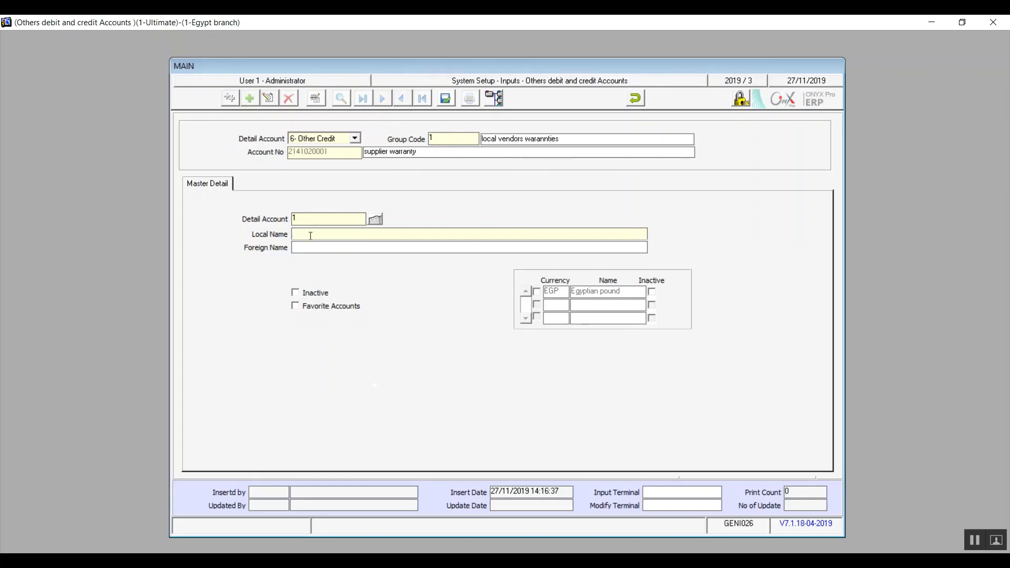
Step: Enter "vendore warranty no 1" as the account's Local Name and copy it into the Foreign Name
{"action": "type", "text": "vendore waranranty no 1"}
{"action": "left_click_drag", "start_coordinate": [371, 235], "coordinate": [289, 237]}
{"action": "left_click", "coordinate": [342, 247]}
{"action": "key", "text": "ctrl+v"}
Step: Save the account record with Inactive and Favorite Accounts off, close its form and collapse the System Setup branch
{"action": "left_click", "coordinate": [295, 293]}
{"action": "left_click", "coordinate": [296, 293]}
{"action": "left_click", "coordinate": [296, 307]}
{"action": "left_click", "coordinate": [445, 99]}
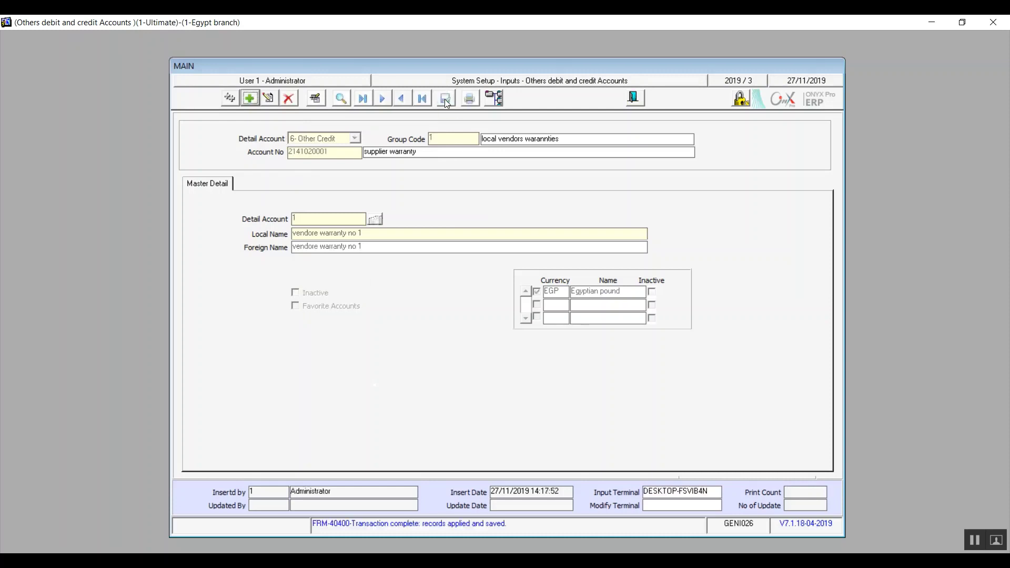
{"action": "left_click", "coordinate": [634, 99]}
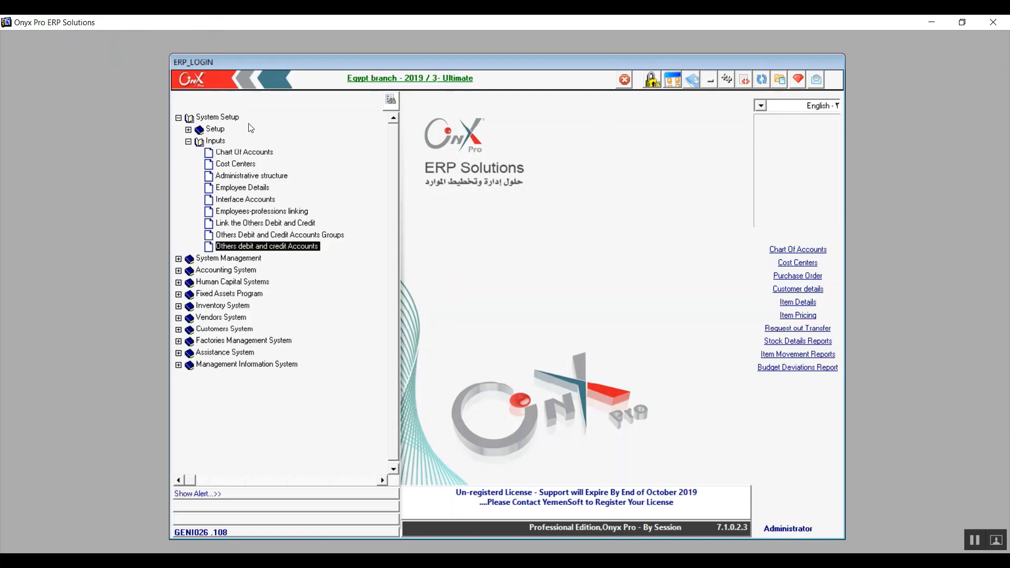
{"action": "left_click", "coordinate": [179, 118]}
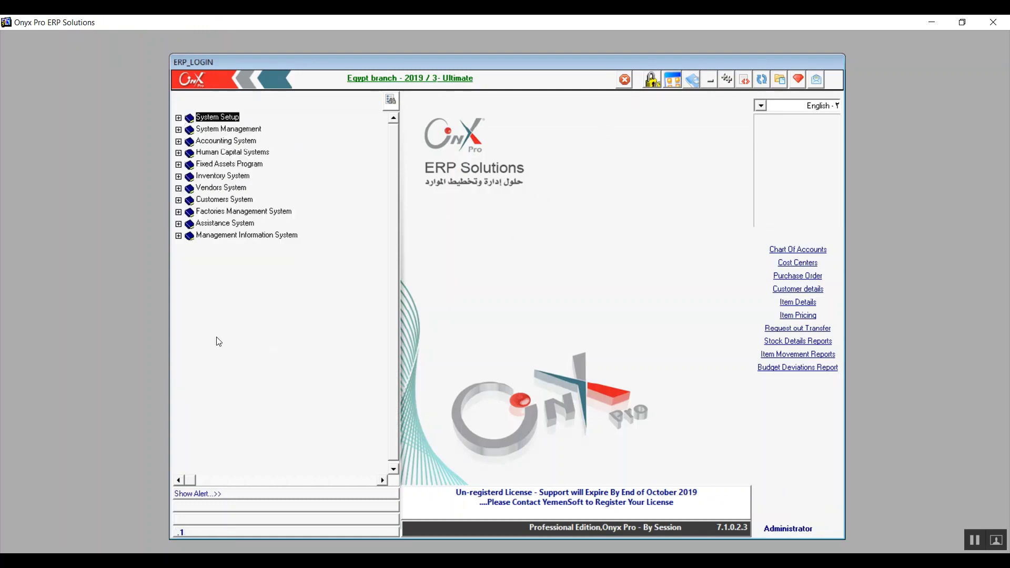